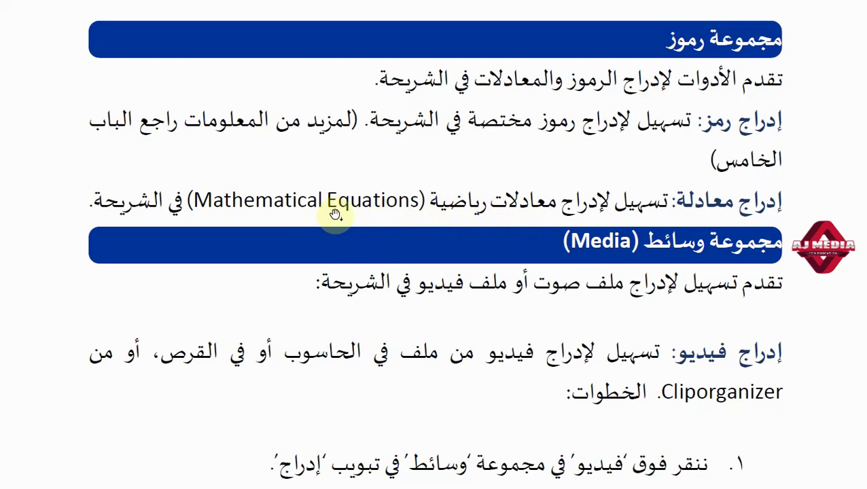
- Switch from the PDF lesson to the bandicam files folder window
key("alt+Tab")
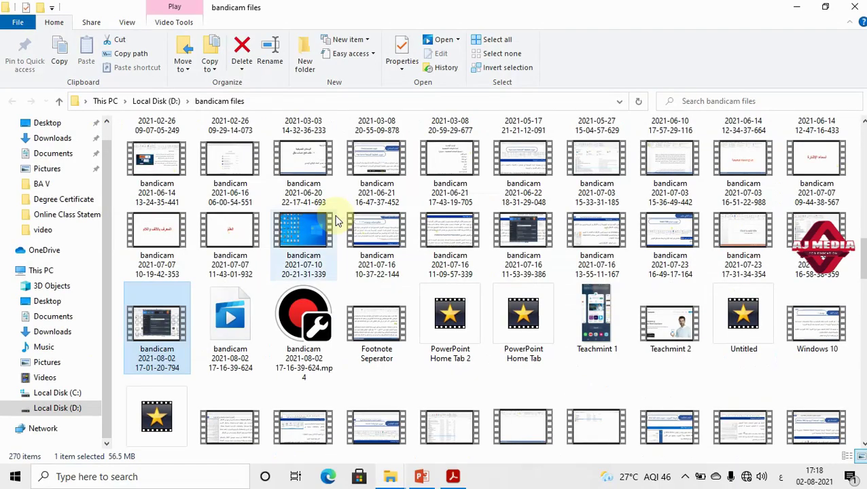
- Return to PowerPoint, add blank slide 6 and insert the built-in Binomial Theorem equation
key("alt+Tab")
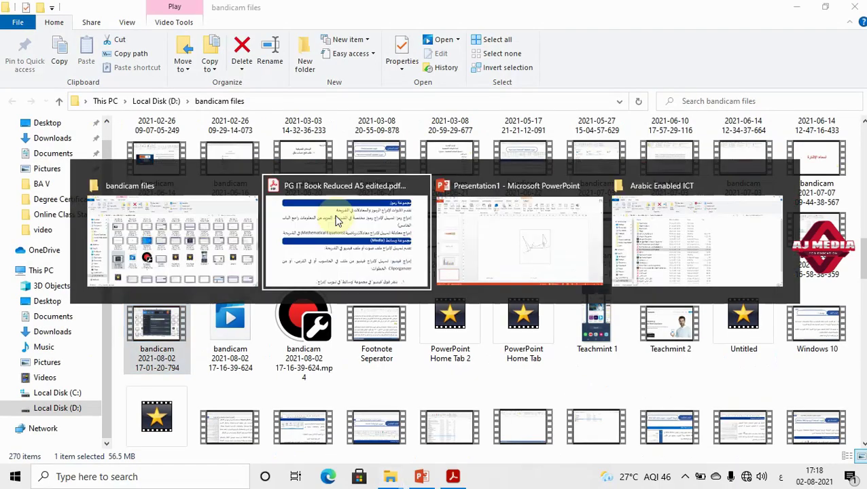
key("alt+Tab")
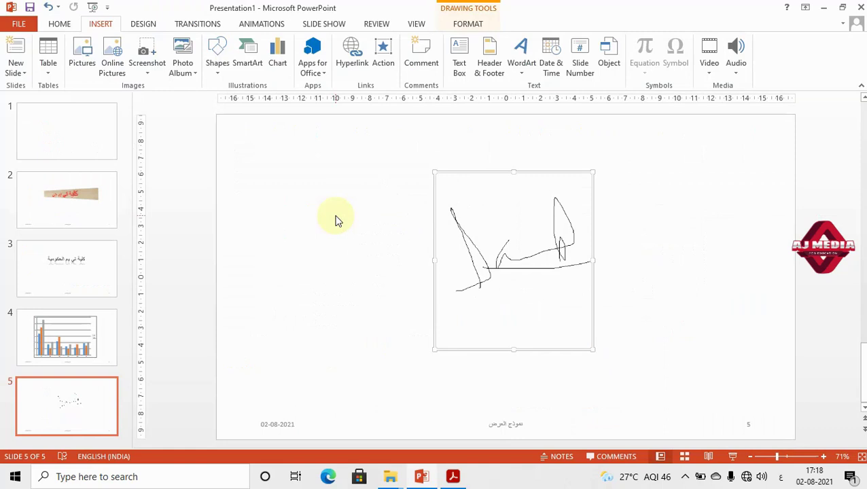
key("ctrl+m")
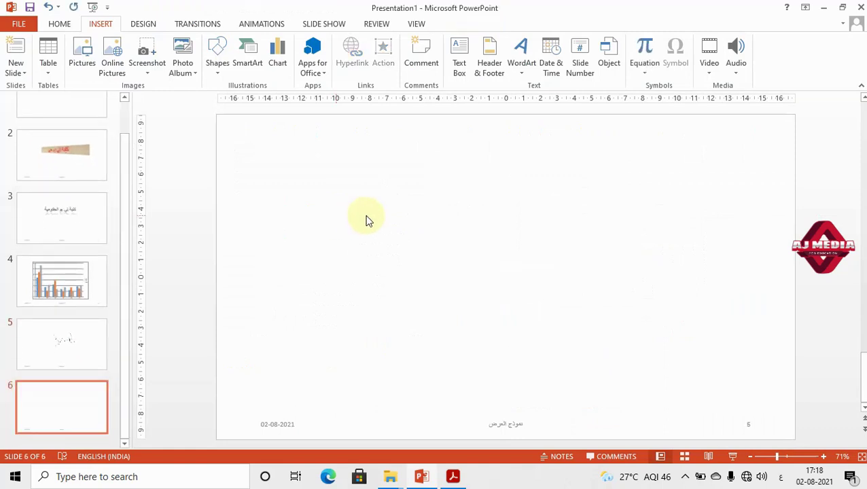
left_click(641, 79)
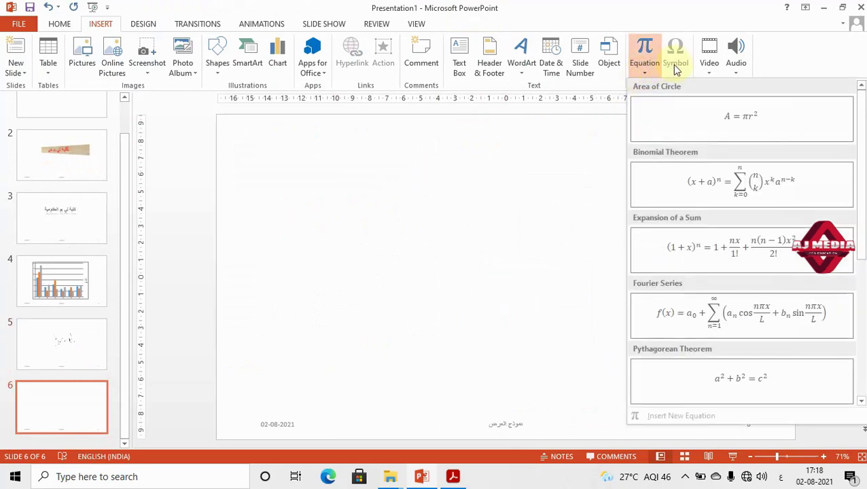
left_click(691, 187)
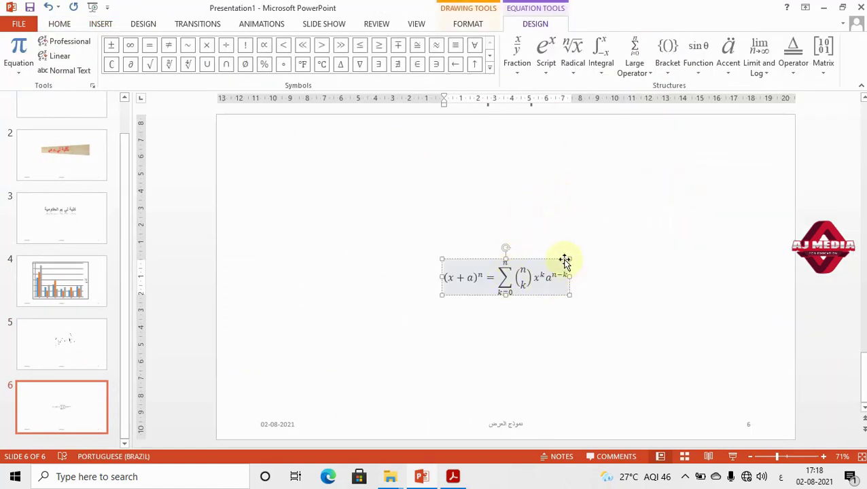
- Widen the Binomial Theorem equation box and select the whole equation for editing
left_click_drag(569, 259, 670, 202)
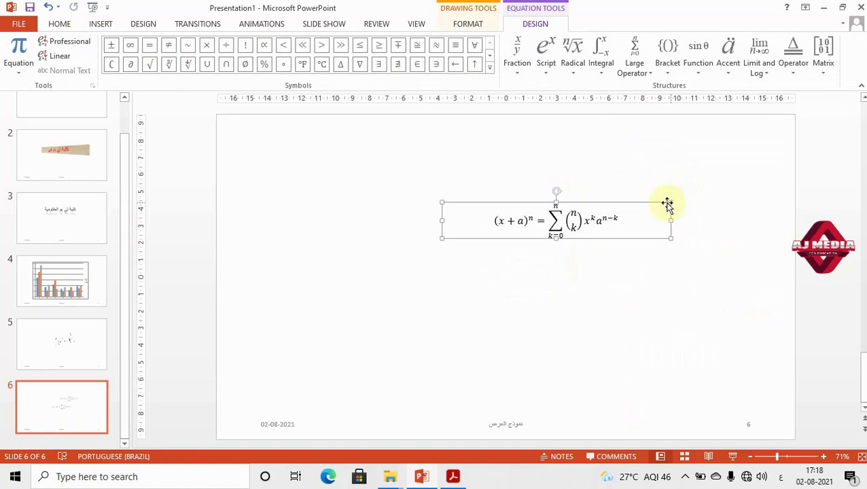
double_click(501, 221)
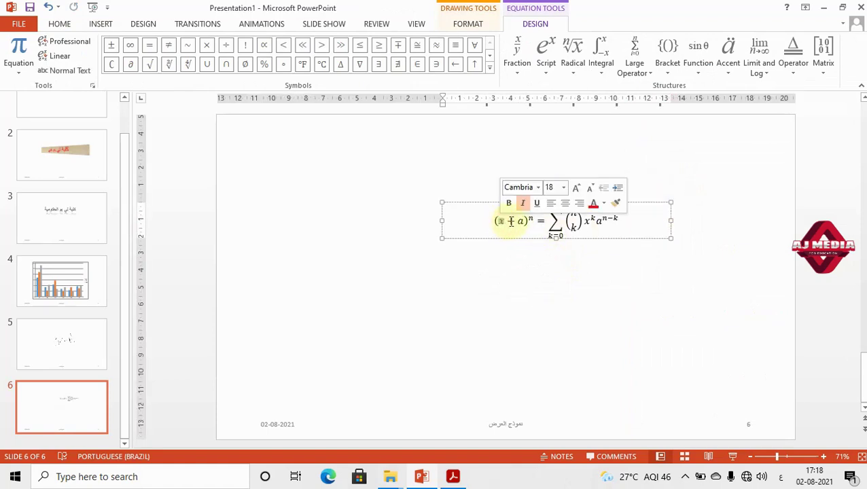
left_click(553, 233)
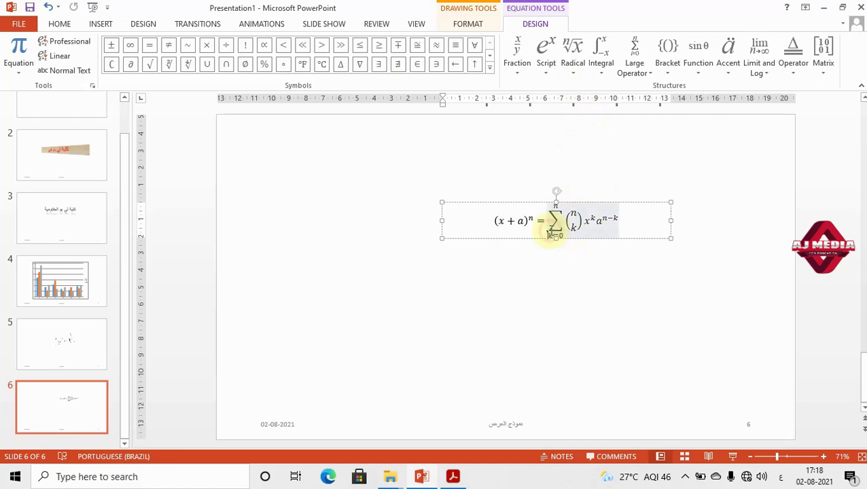
key("ctrl+a")
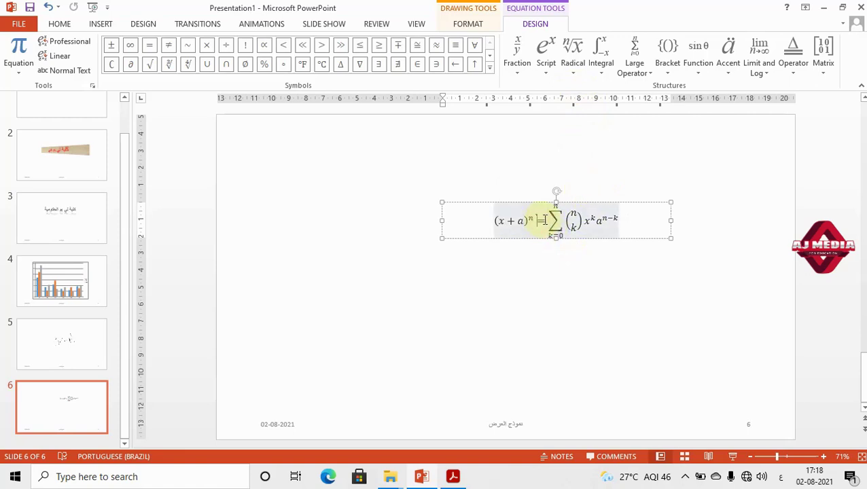
- Insert a double integral with an empty placeholder after (x+a)^n
left_click(698, 73)
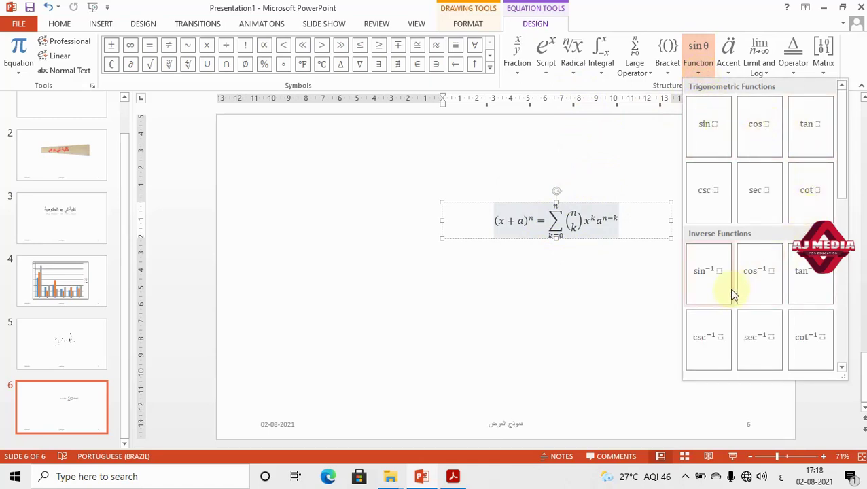
left_click(729, 72)
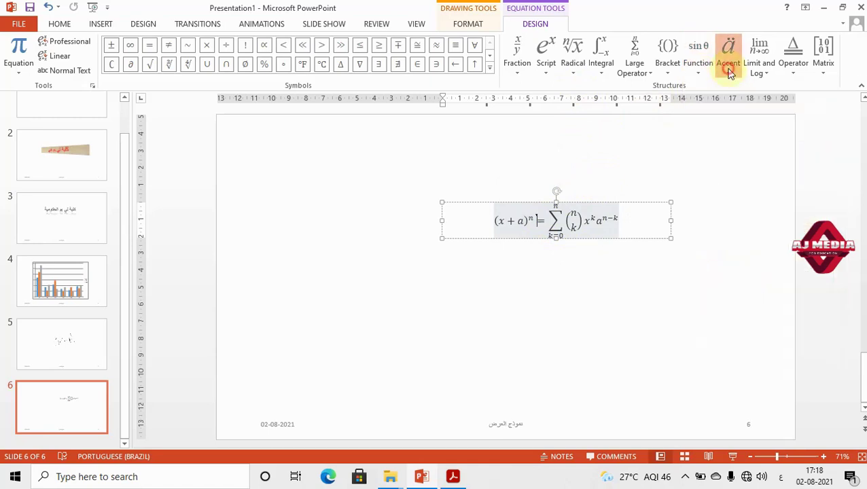
left_click(601, 76)
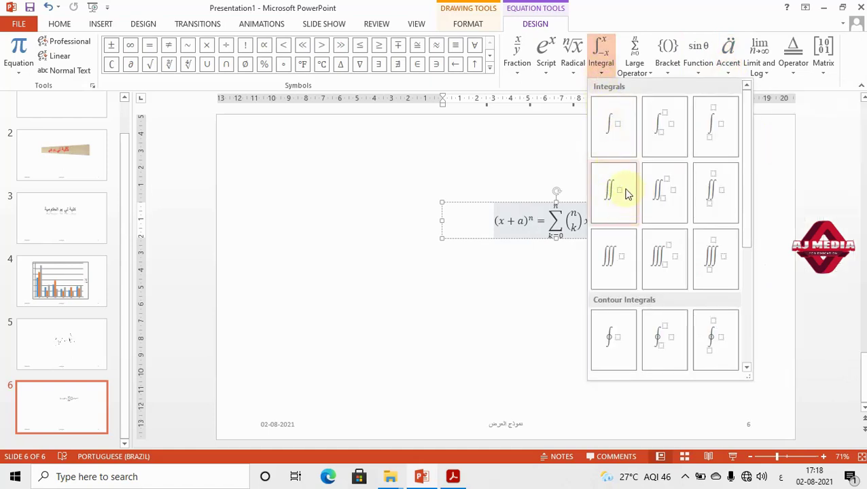
left_click(627, 195)
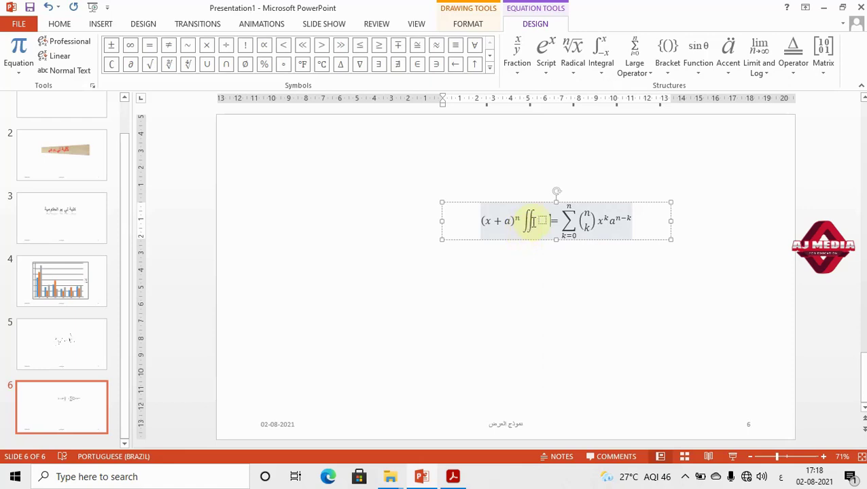
left_click(651, 74)
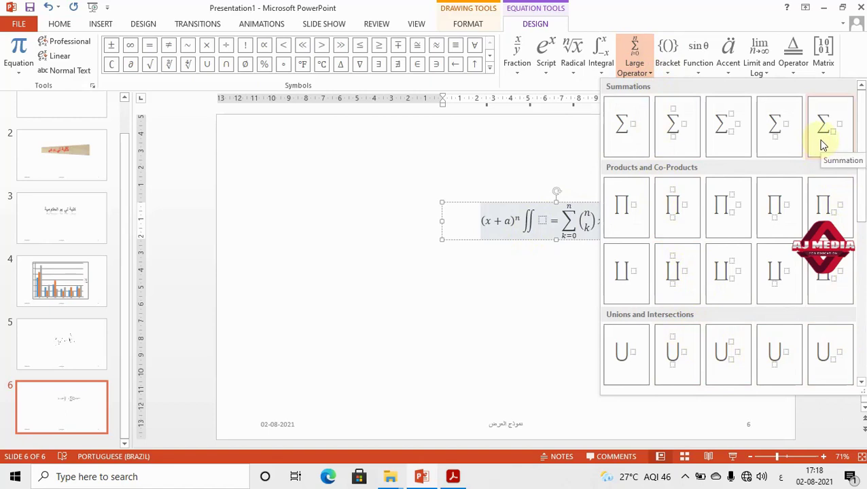
- Place the caret in the equation's last term, ready to edit it
left_click(791, 78)
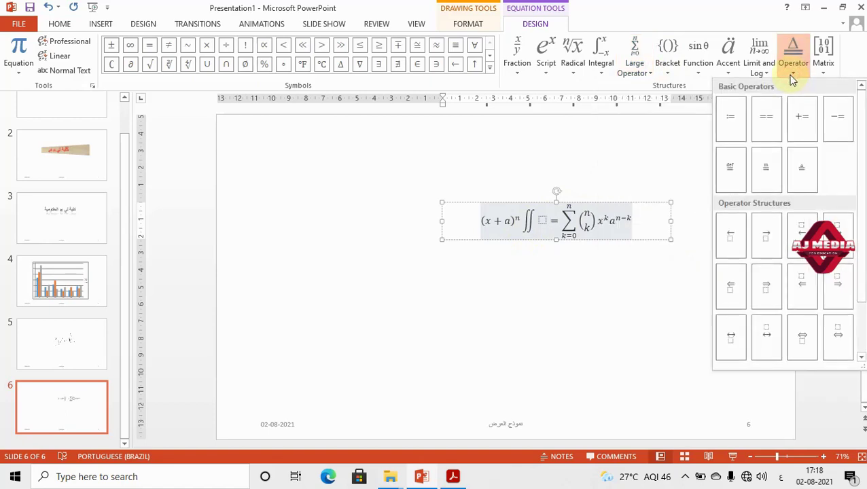
left_click(623, 218)
left_click(628, 222)
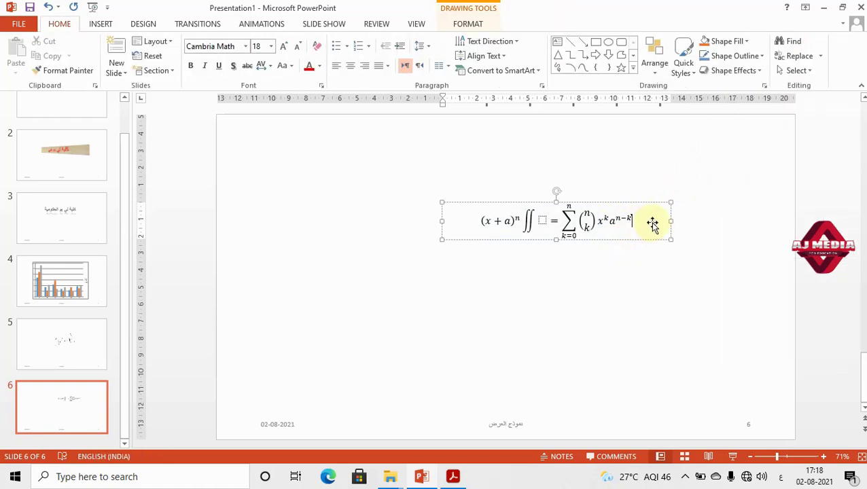
left_click(469, 24)
left_click(610, 219)
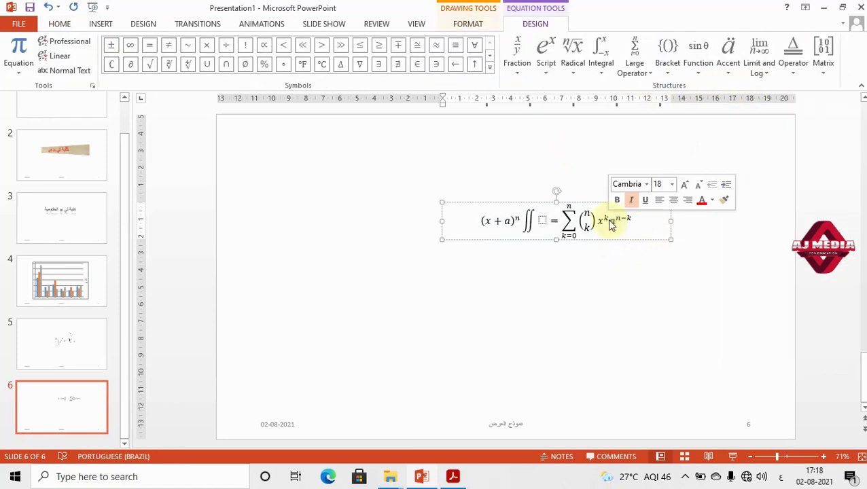
- Make the last term √(a²+b²) raised to n−k, finish editing, and add blank slide 7
left_click(822, 75)
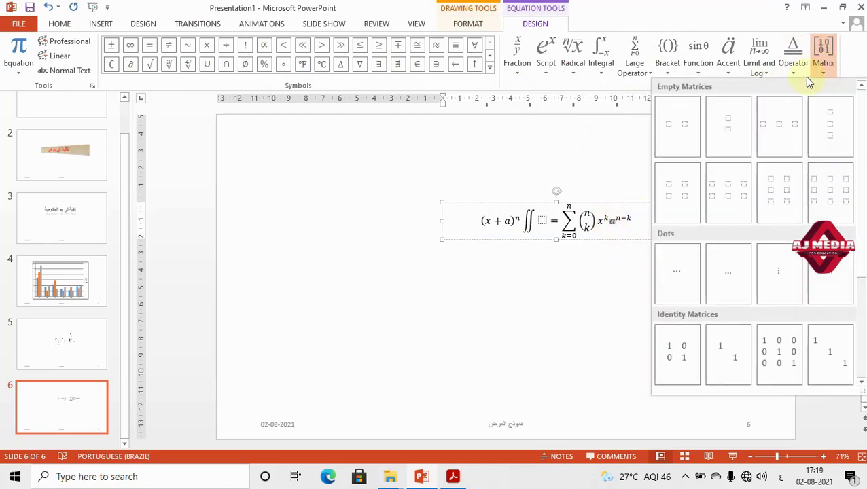
left_click(795, 77)
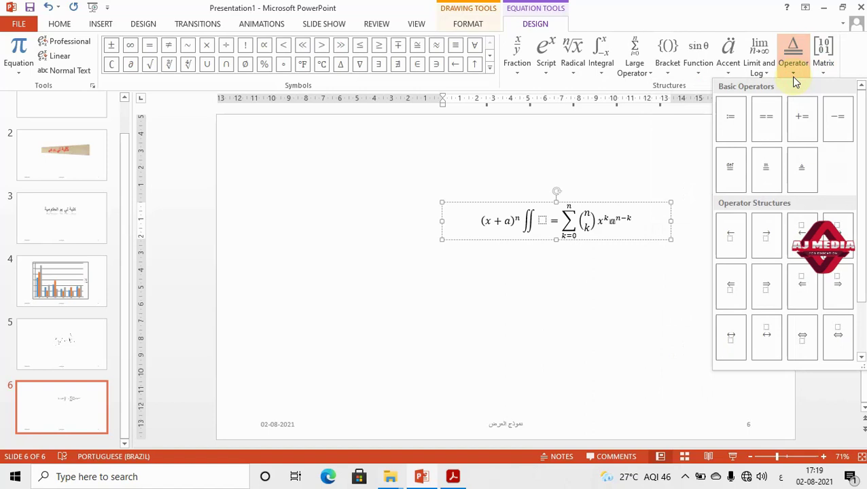
left_click(722, 78)
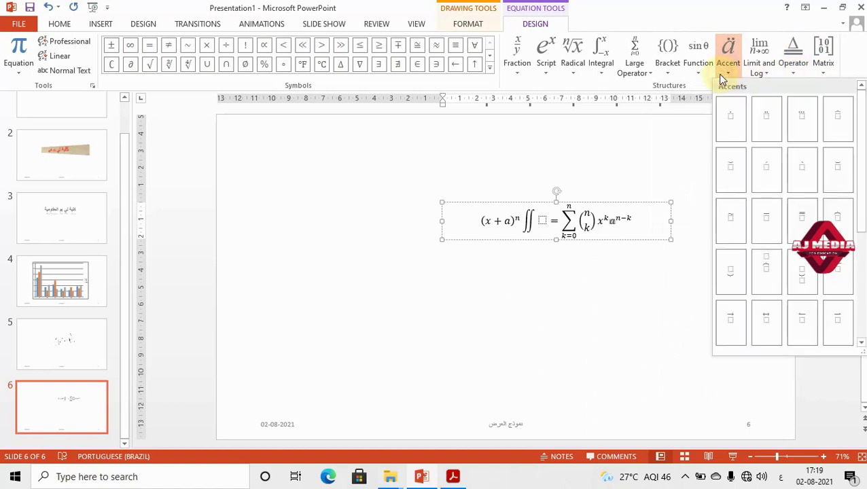
left_click(692, 77)
left_click(649, 81)
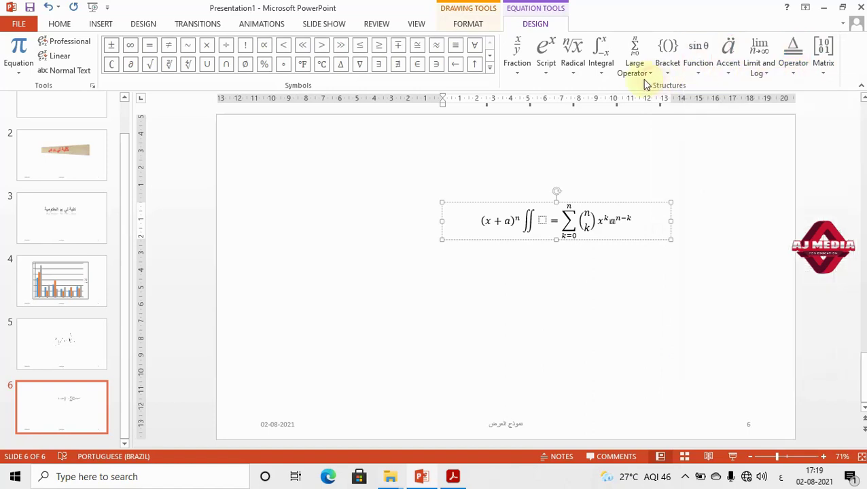
left_click(602, 76)
left_click(566, 76)
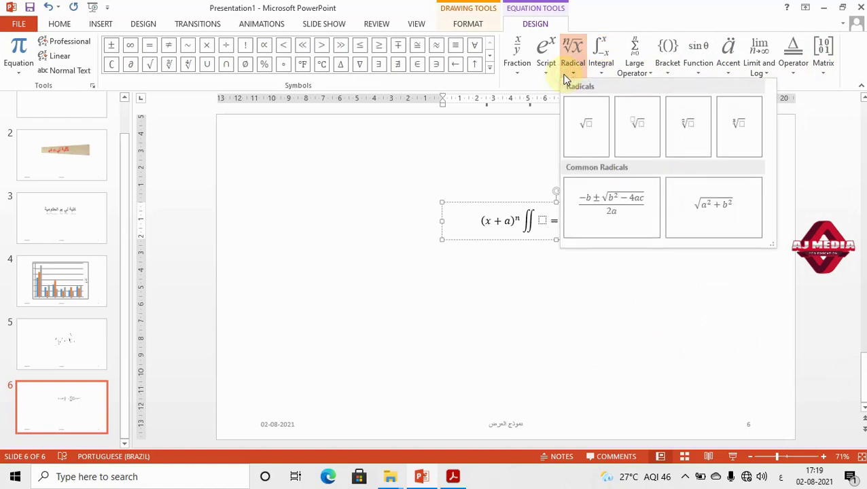
left_click(713, 203)
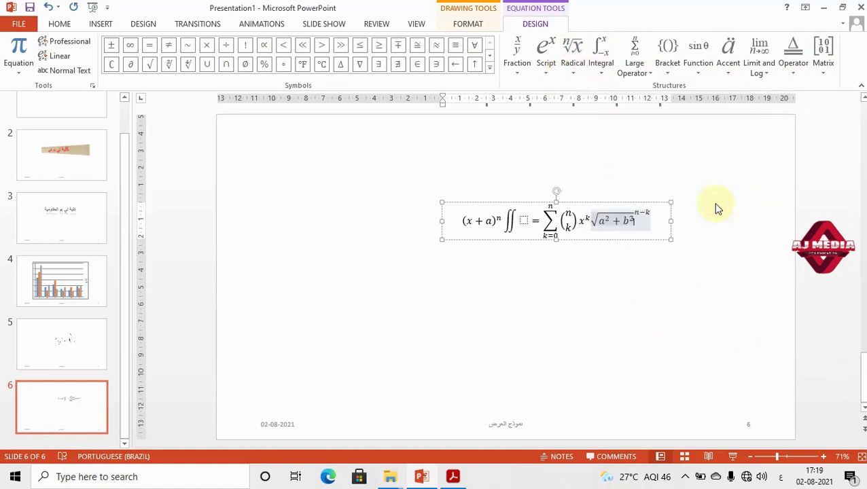
left_click(523, 284)
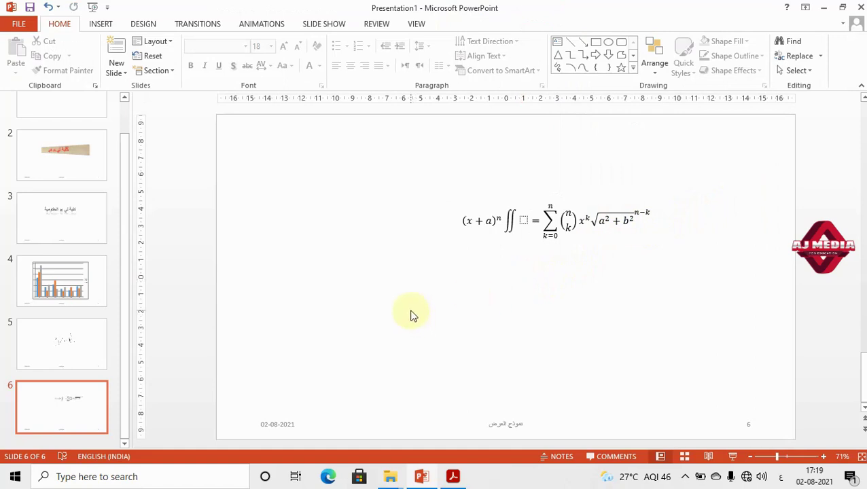
key("ctrl+m")
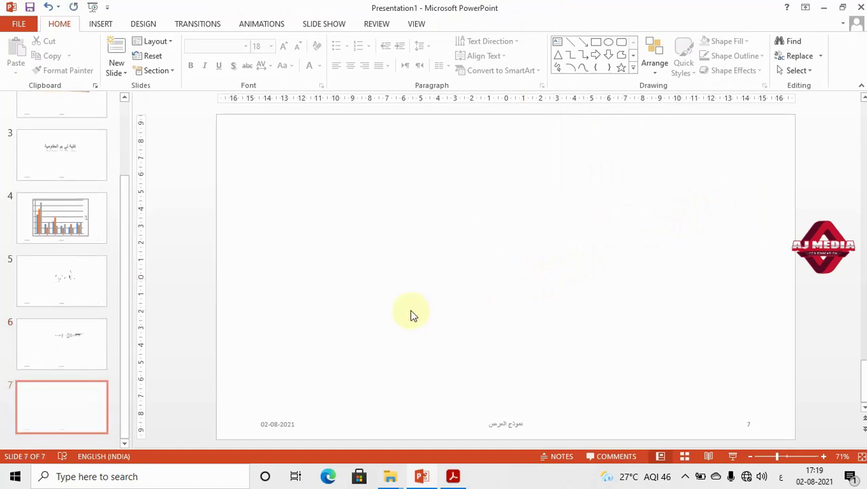
- Draw a text box across the centre of slide 7 and put it into text-editing mode
left_click(95, 26)
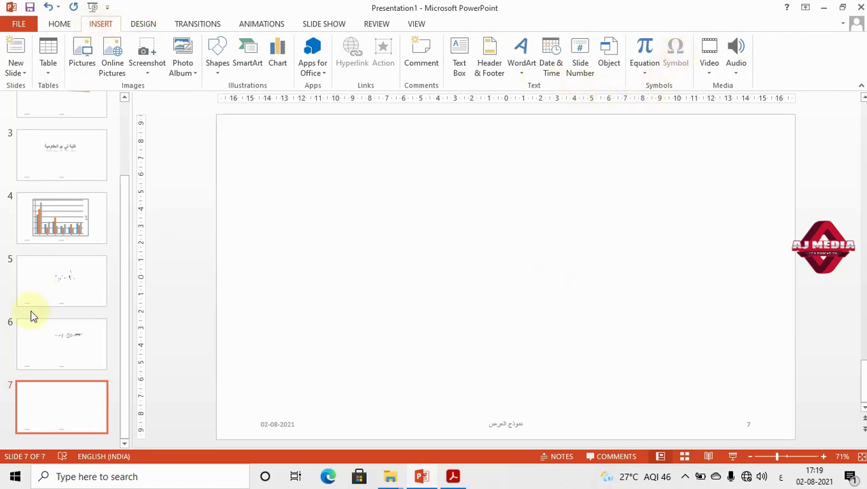
left_click(458, 72)
left_click_drag(318, 197, 625, 323)
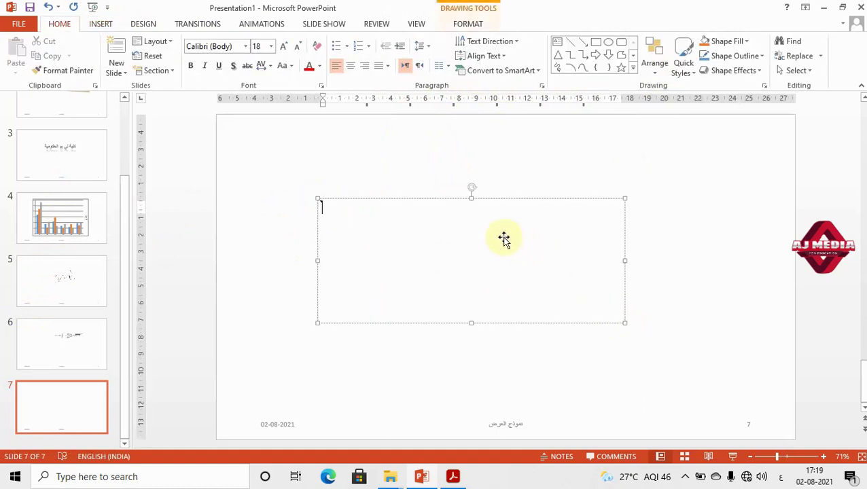
right_click(376, 211)
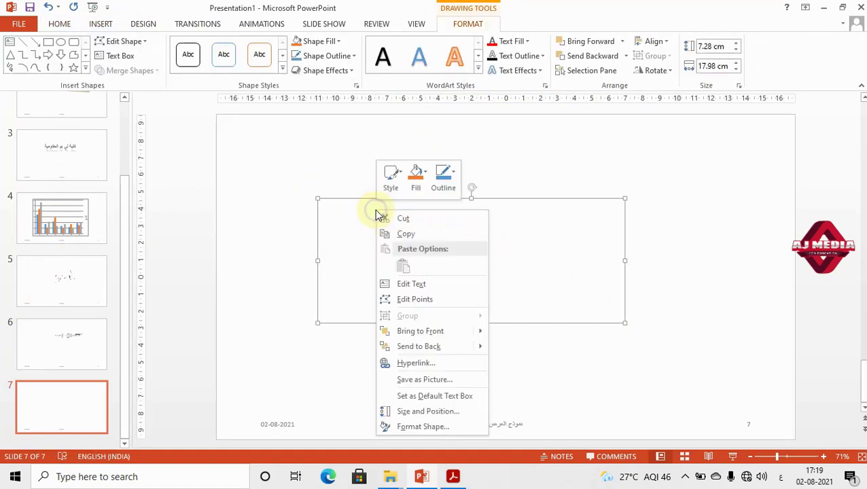
left_click(416, 284)
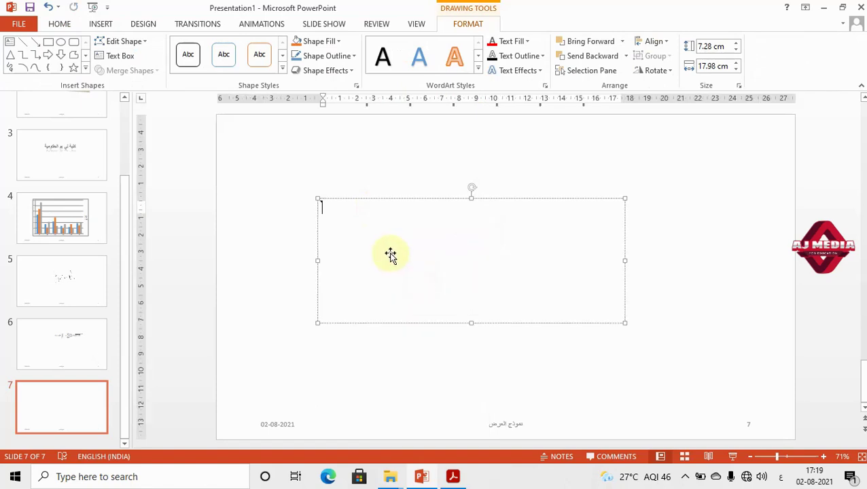
left_click(59, 24)
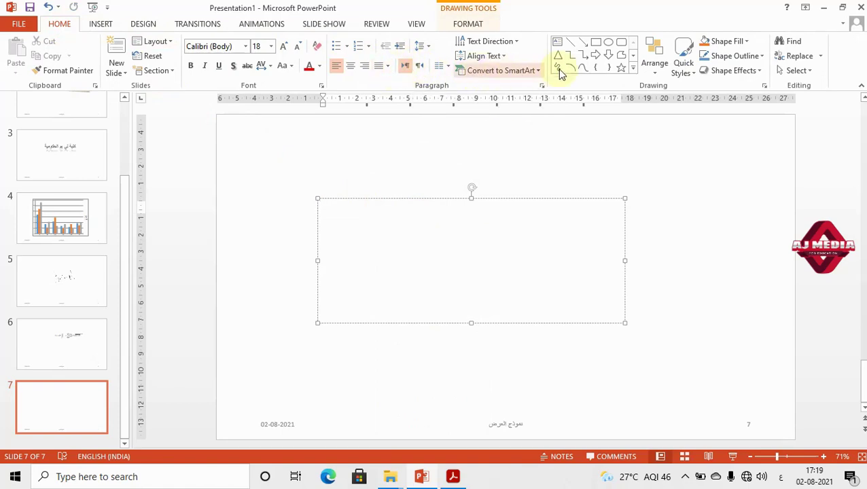
left_click(100, 24)
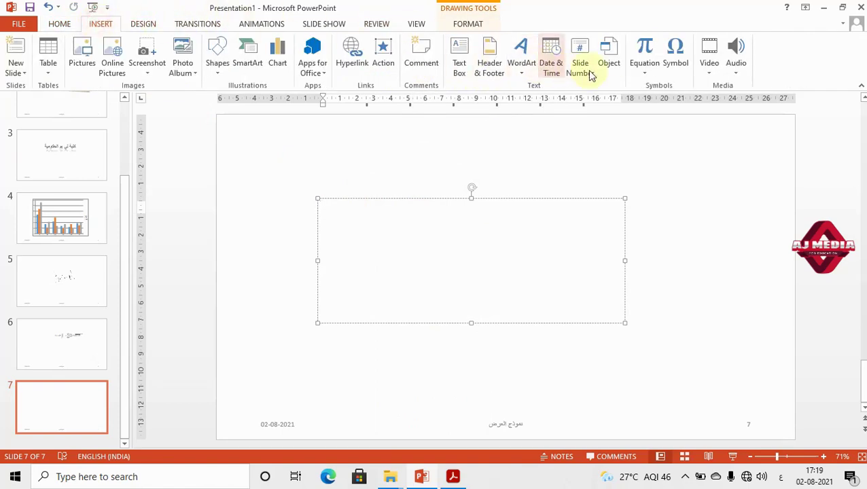
- Insert the AGA Arabesque Desktop symbol, code 37, into the text box and select it
left_click(677, 65)
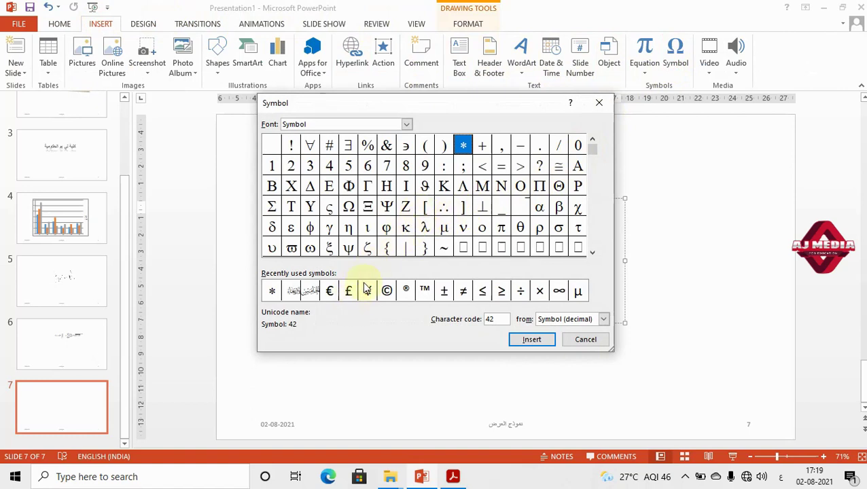
left_click(303, 299)
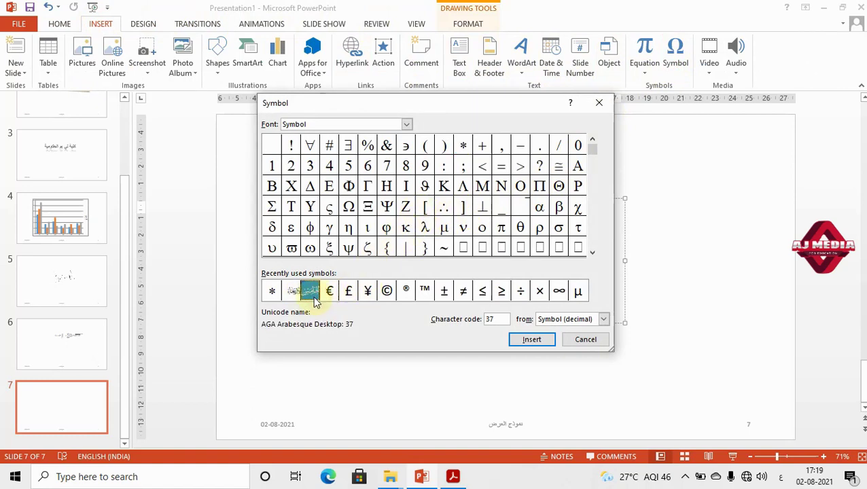
left_click(530, 342)
left_click(581, 340)
left_click_drag(348, 209, 325, 208)
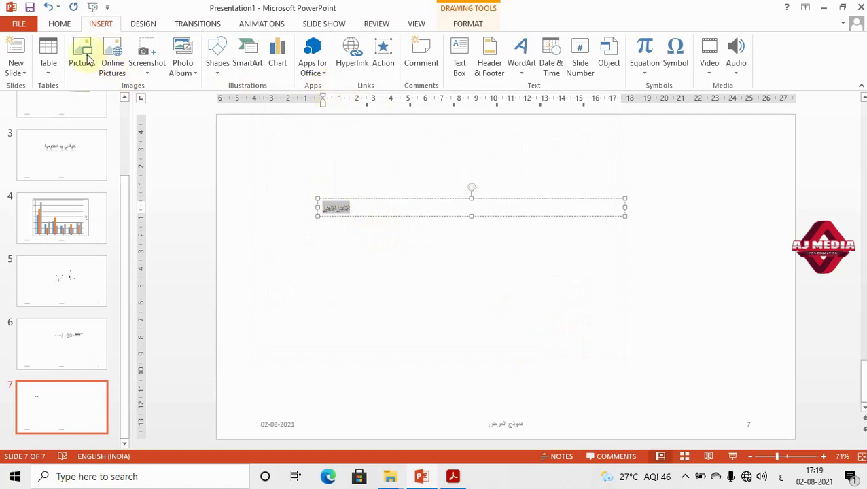
- Enlarge the Arabic calligraphy text to 166 pt
left_click(63, 24)
left_click(285, 48)
left_click(285, 48)
left_click(285, 47)
left_click(286, 48)
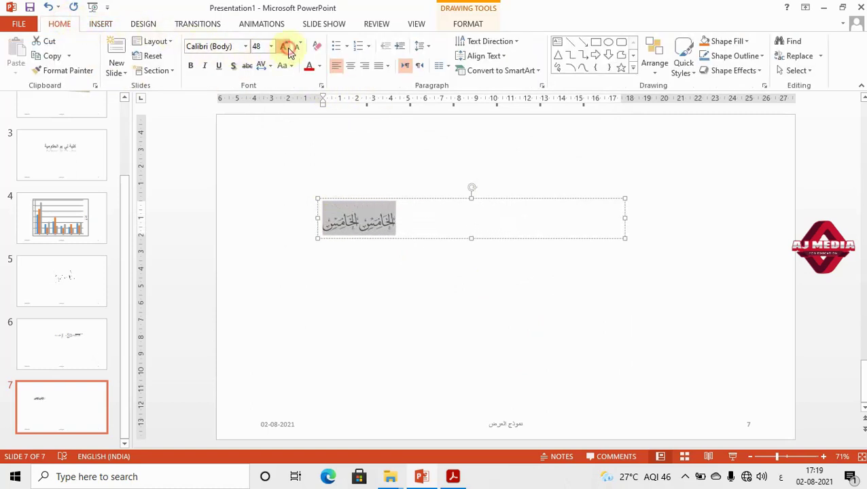
left_click(285, 47)
left_click(285, 48)
left_click(286, 47)
left_click(285, 48)
left_click(285, 48)
left_click(285, 48)
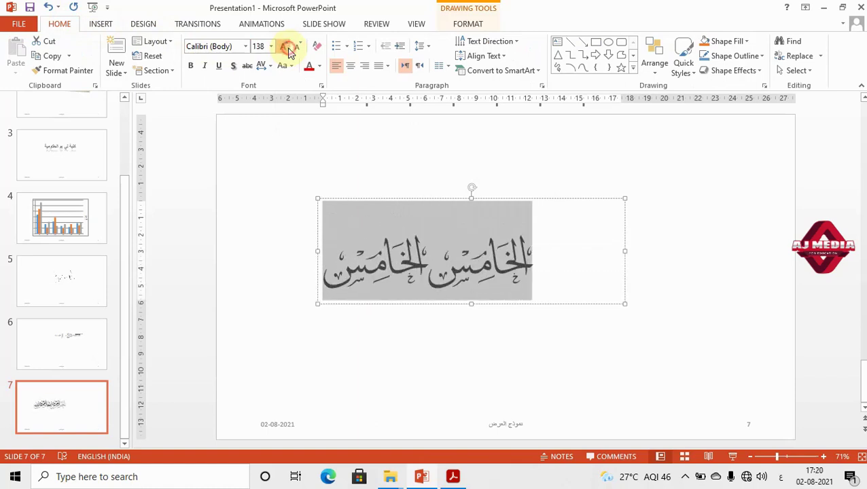
left_click(289, 51)
left_click(289, 51)
left_click(297, 51)
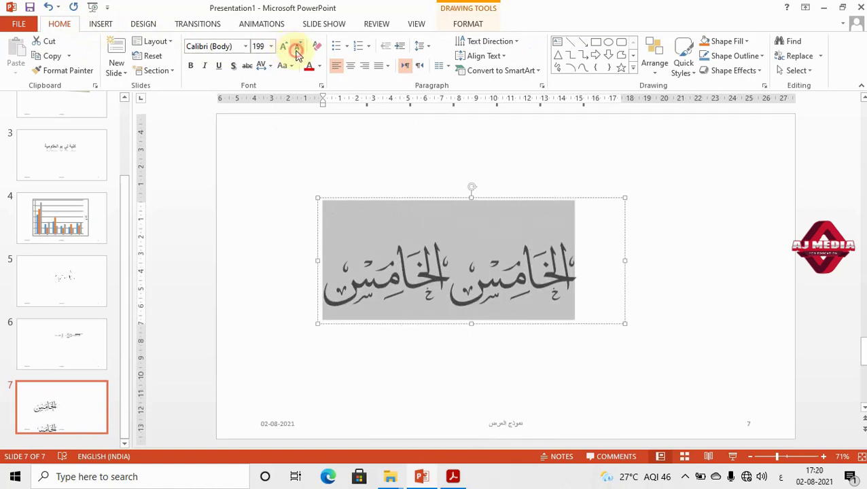
left_click(450, 292)
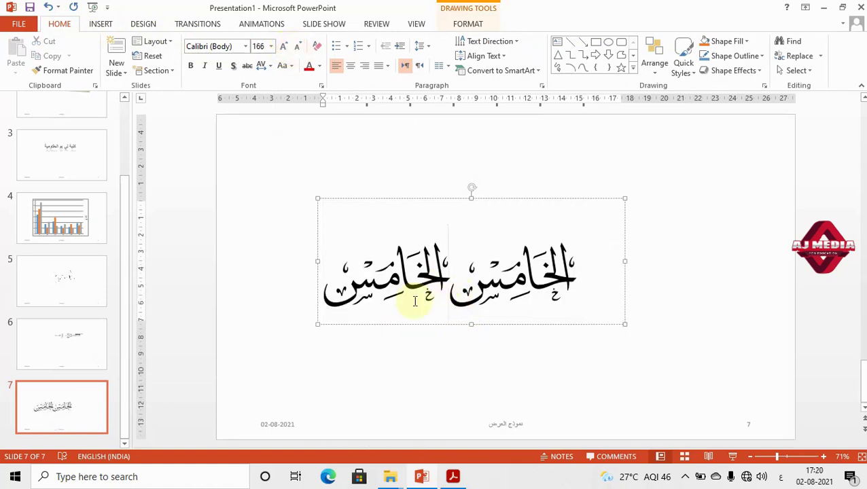
- Make the calligraphy paragraph right-to-left and right-aligned, then return to slide 1
left_click(420, 65)
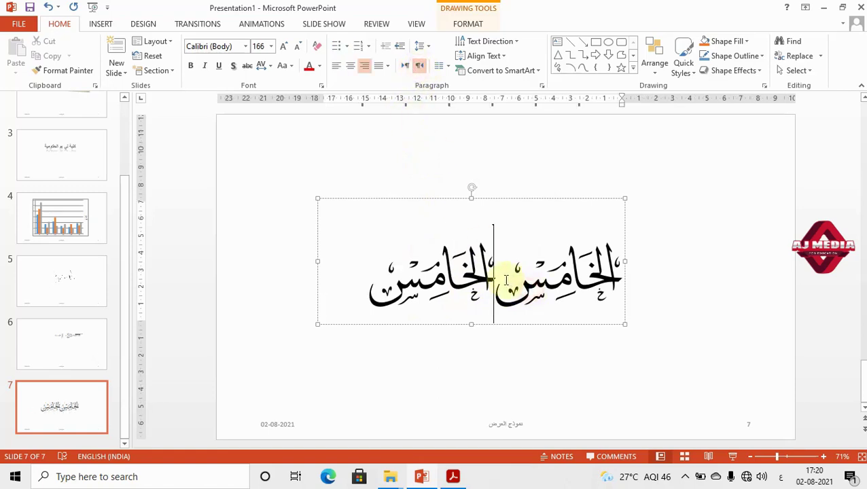
left_click_drag(493, 280, 368, 278)
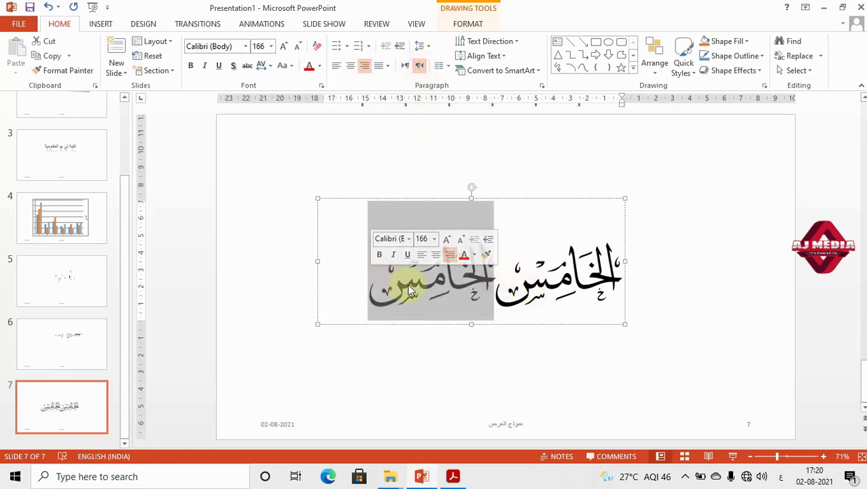
left_click(615, 272)
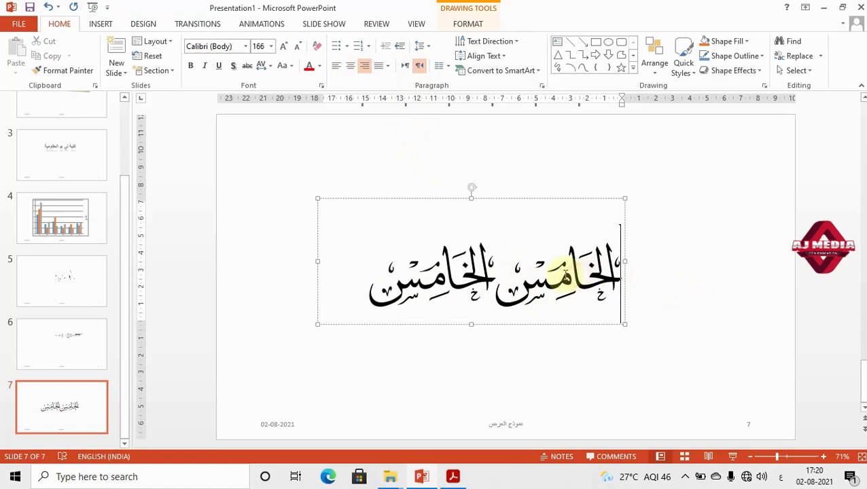
left_click(476, 344)
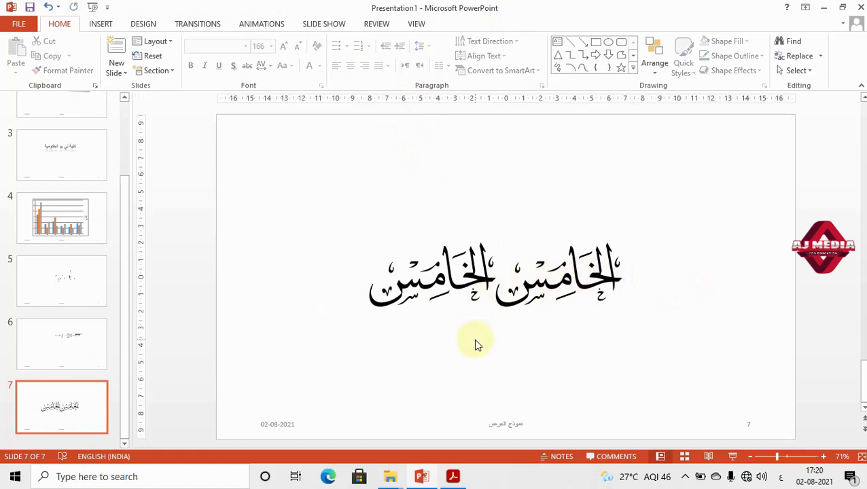
scroll(29, 158, "up", 5)
scroll(54, 155, "down", 1)
left_click(75, 117)
- Insert the arabesque knot symbol, code 98, into slide 1's title and select it
left_click(496, 265)
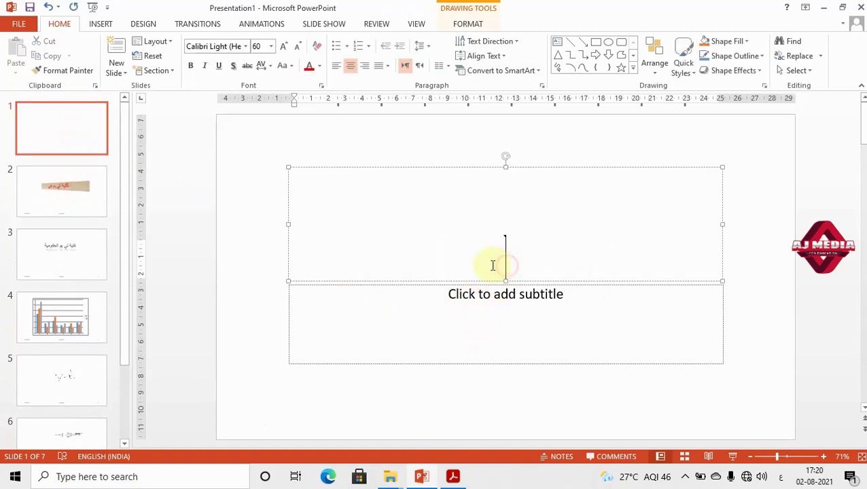
left_click(101, 24)
left_click(671, 60)
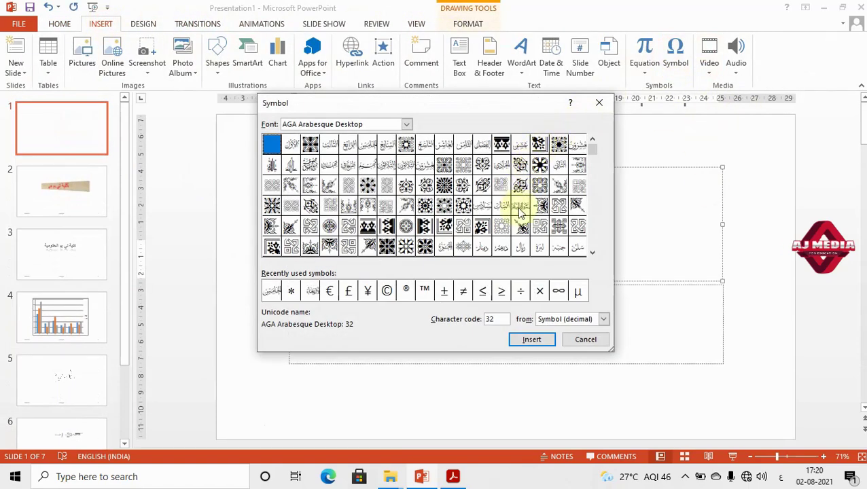
left_click(557, 206)
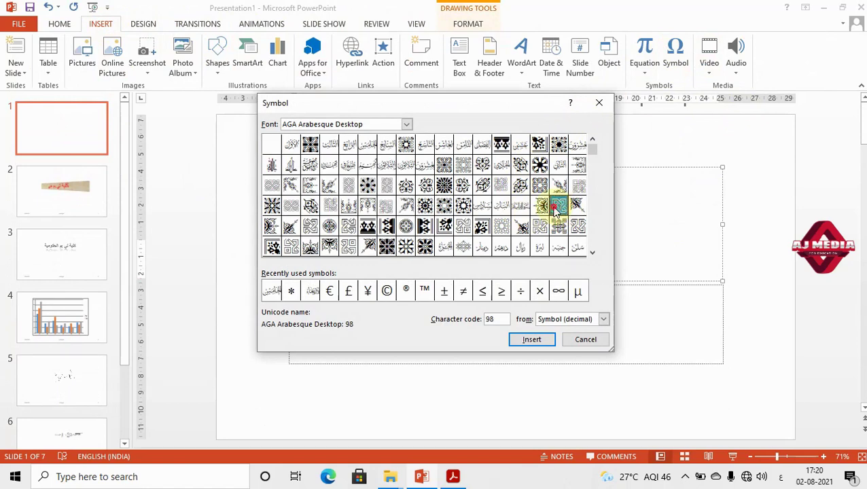
left_click(531, 340)
left_click(585, 339)
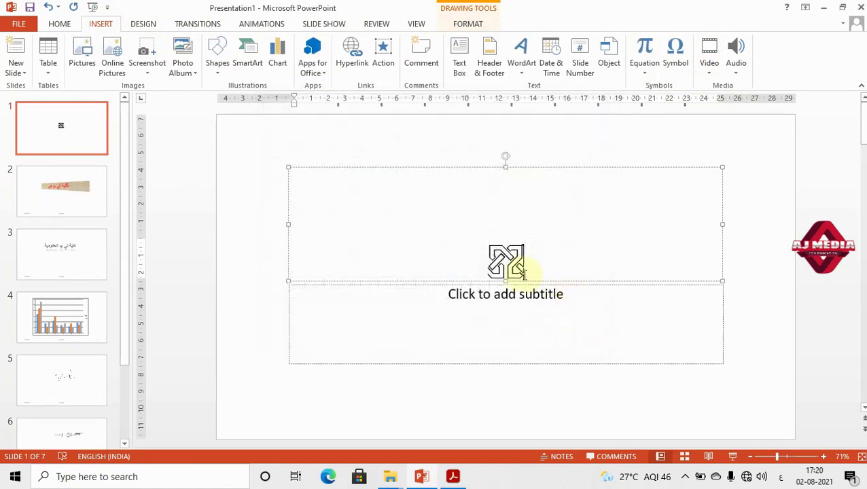
left_click_drag(515, 259, 486, 252)
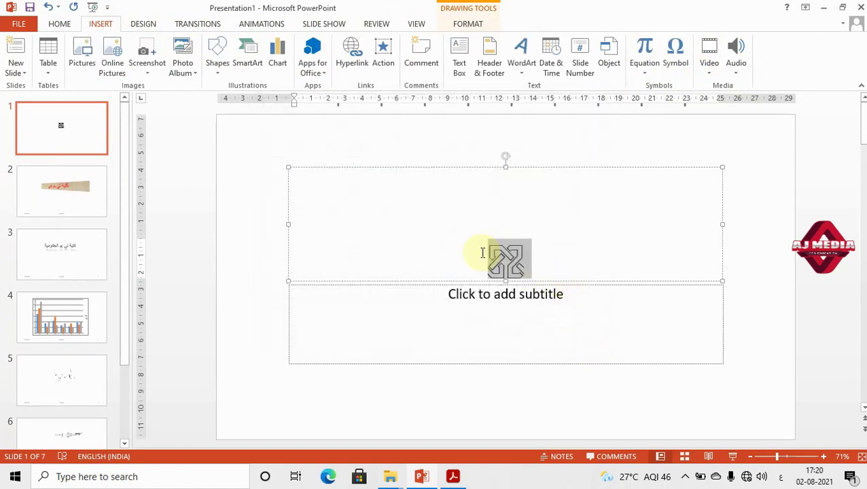
- Enlarge the knot symbol to 239 pt and deselect it
left_click(60, 23)
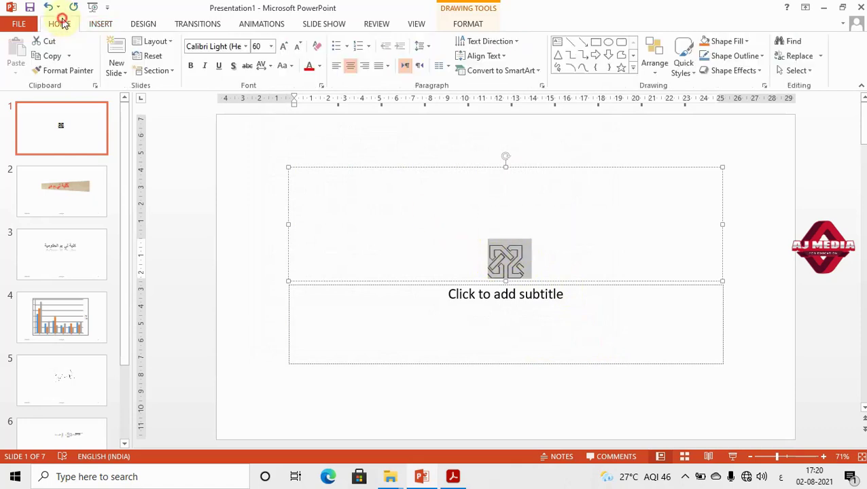
left_click(284, 45)
left_click(284, 46)
left_click(284, 45)
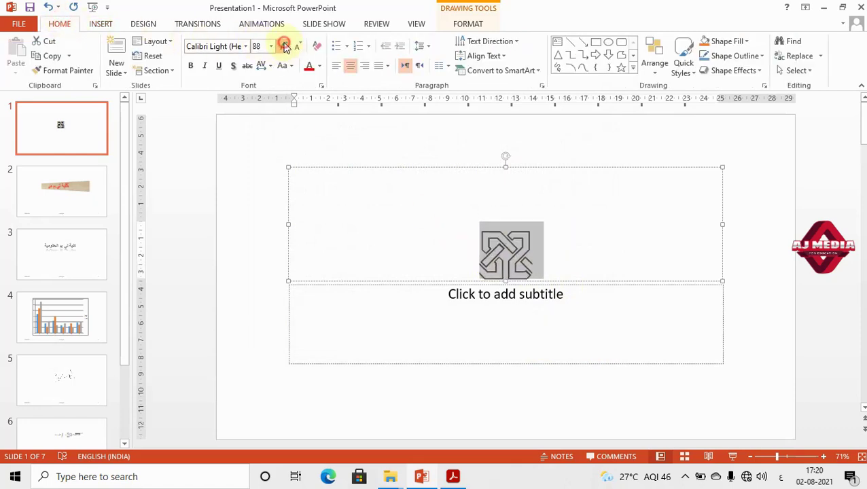
left_click(284, 45)
left_click(284, 45)
left_click(284, 45)
left_click(284, 46)
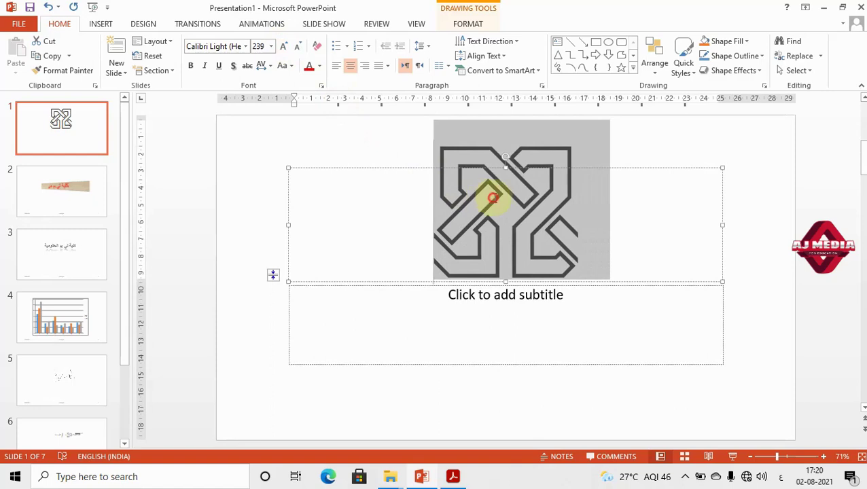
left_click(480, 196)
double_click(522, 196)
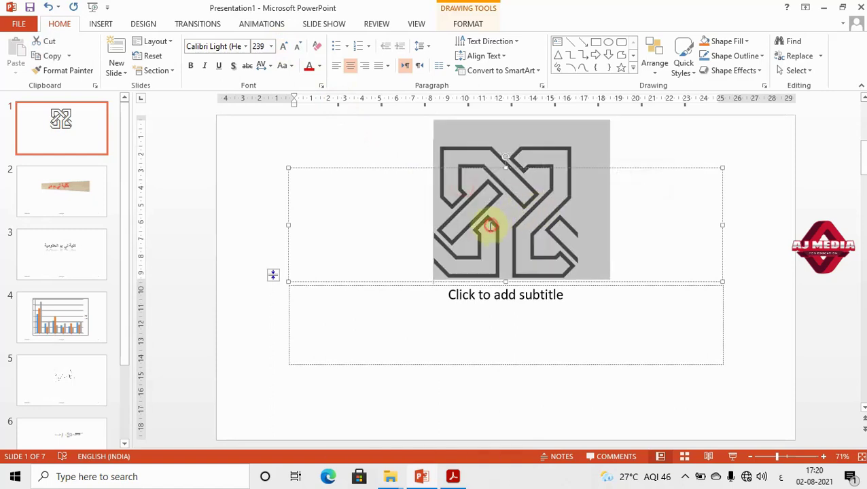
left_click(481, 221)
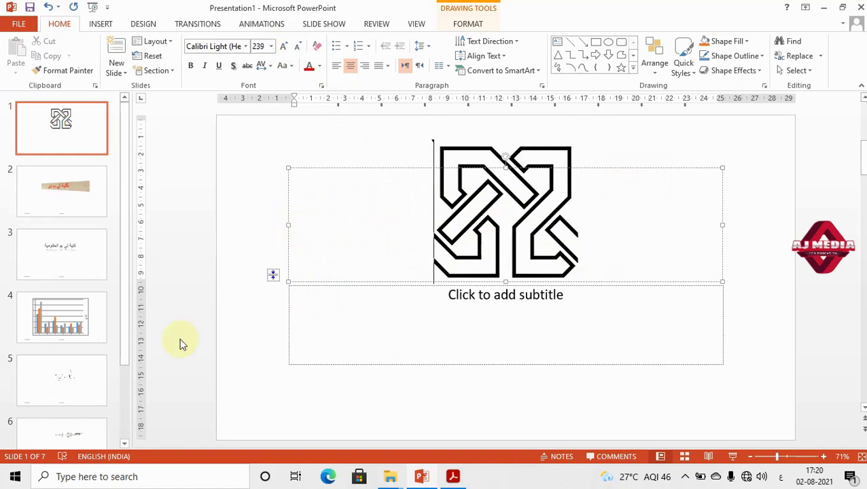
- Add blank slide 8 after slide 7 and switch to the Arabic PDF guide
scroll(170, 354, "down", 3)
scroll(52, 387, "down", 1)
left_click(72, 404)
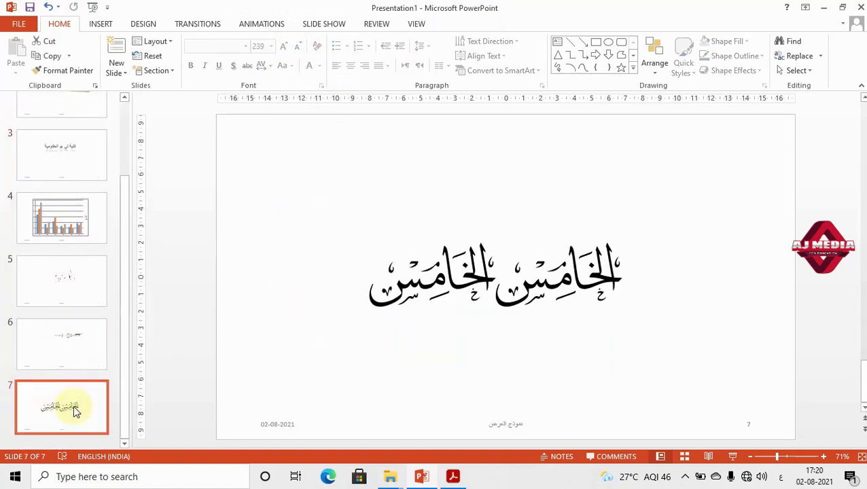
key("Return")
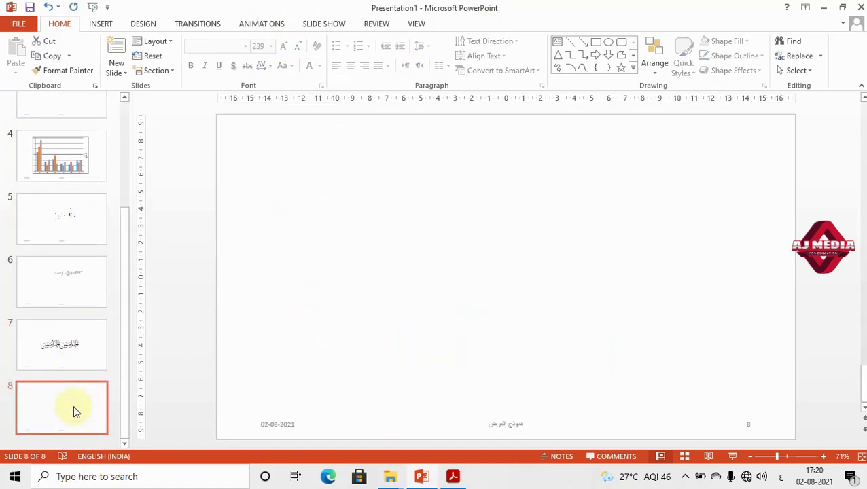
left_click(452, 477)
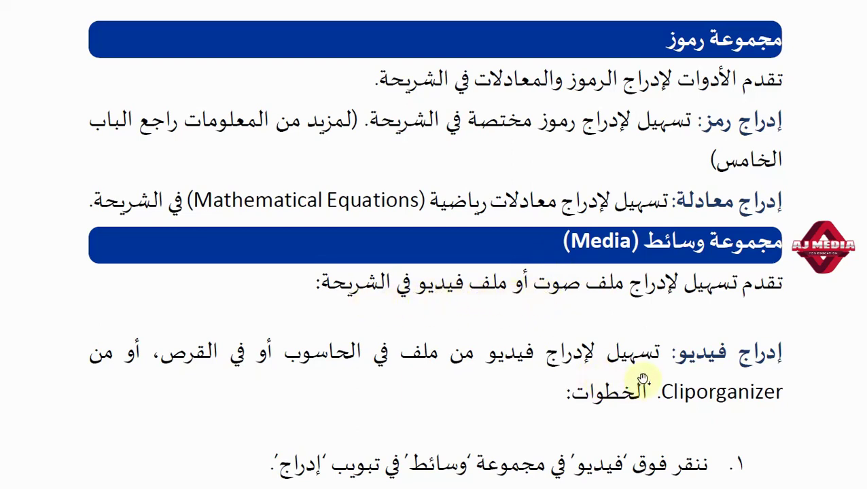
scroll(631, 290, "down", 3)
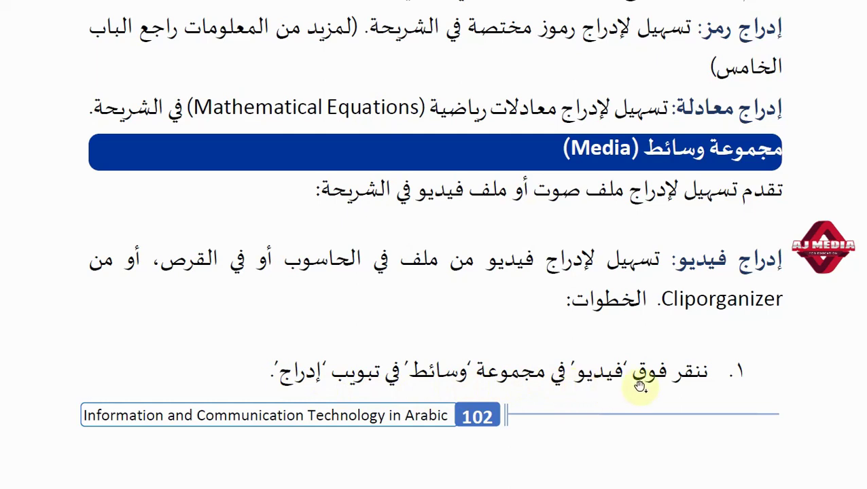
- Scroll the PDF's Media section to read the video insertion steps on page 103
scroll(644, 388, "down", 5)
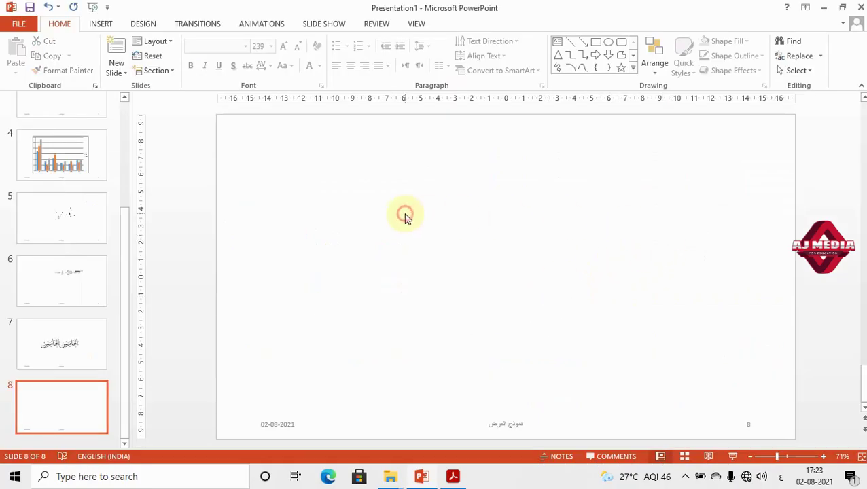
- Start inserting a video from this PC onto slide 8 and select the 'Bible Book' clip
left_click(102, 26)
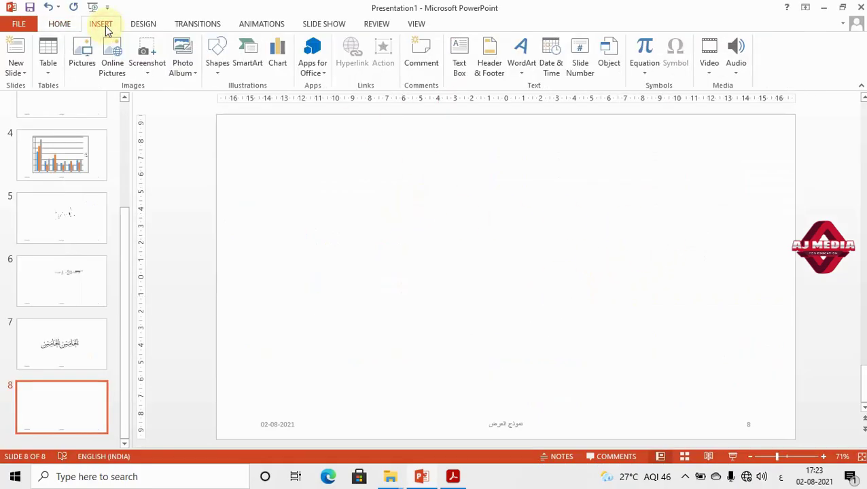
left_click(708, 76)
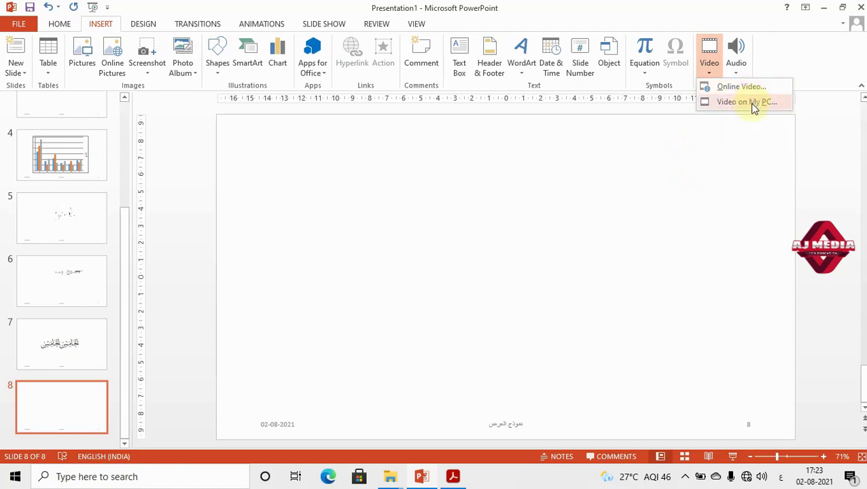
left_click(752, 106)
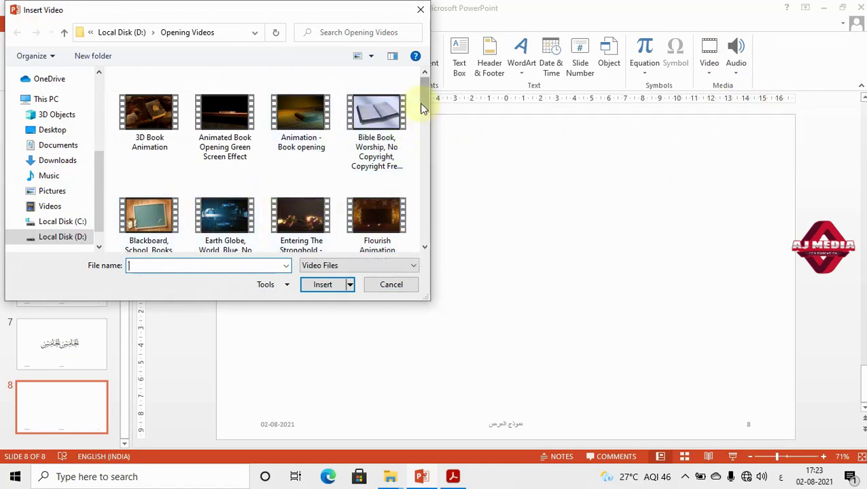
left_click(395, 151)
- Insert the open-book video on slide 8, resize it to 14.53 × 25.83 cm, and preview it
left_click(318, 284)
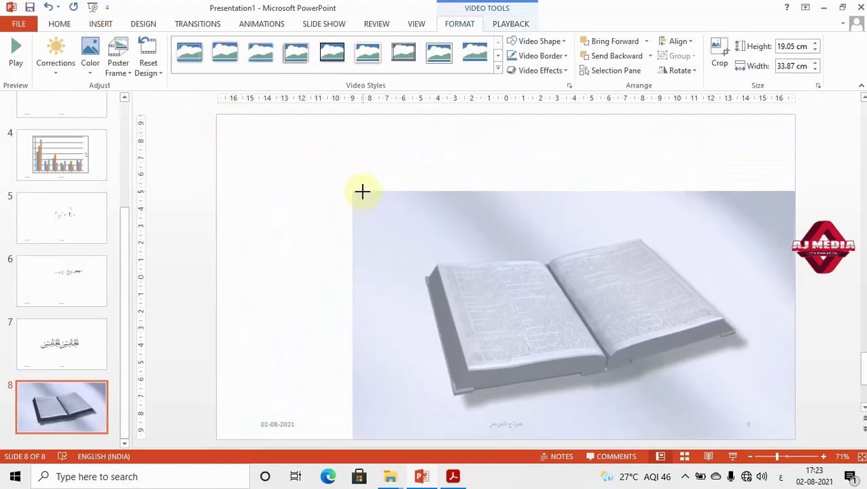
left_click_drag(214, 114, 354, 191)
mouse_move(441, 234)
left_mouse_down()
mouse_move(394, 198)
mouse_move(371, 195)
left_mouse_up()
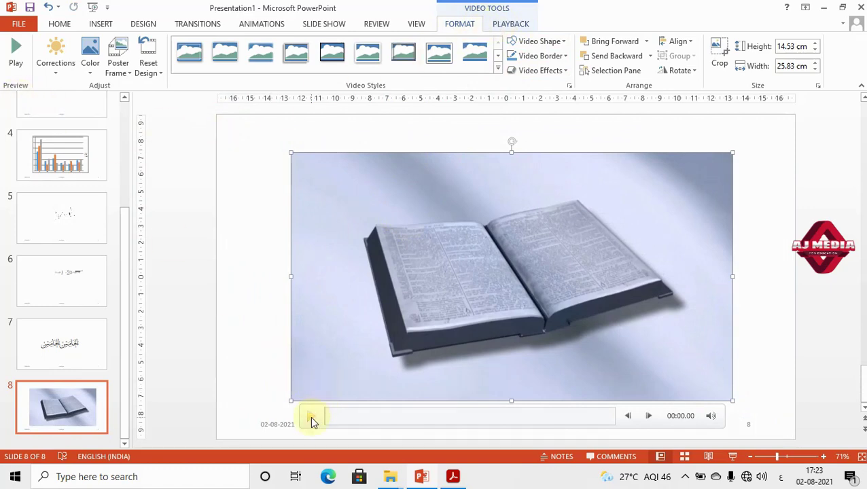
left_click(311, 417)
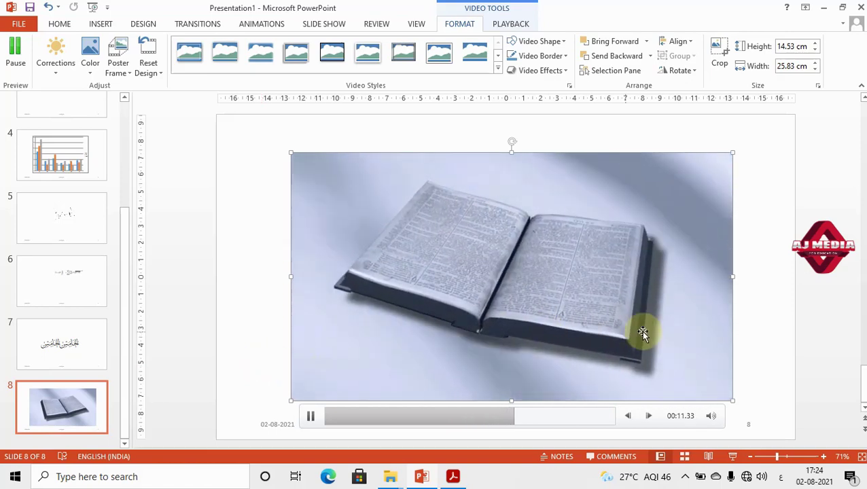
left_click_drag(583, 326, 560, 309)
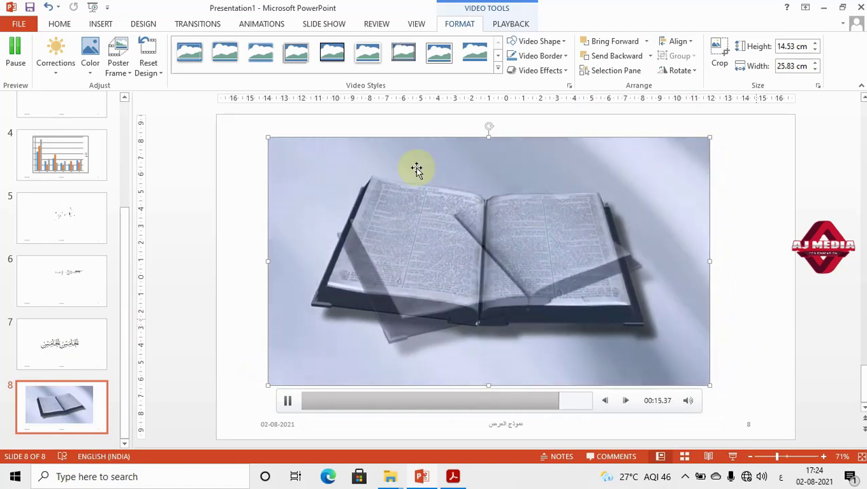
- Apply the Monitor, Gray video style and preview the framed video
left_click(498, 70)
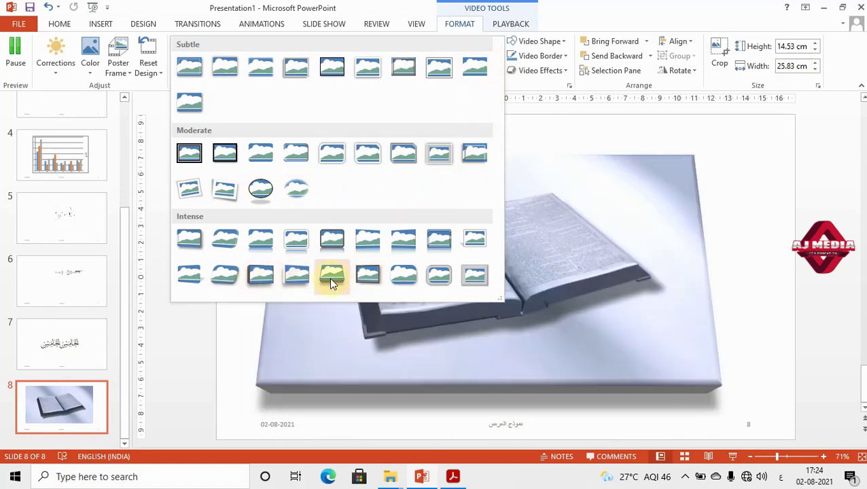
left_click(367, 281)
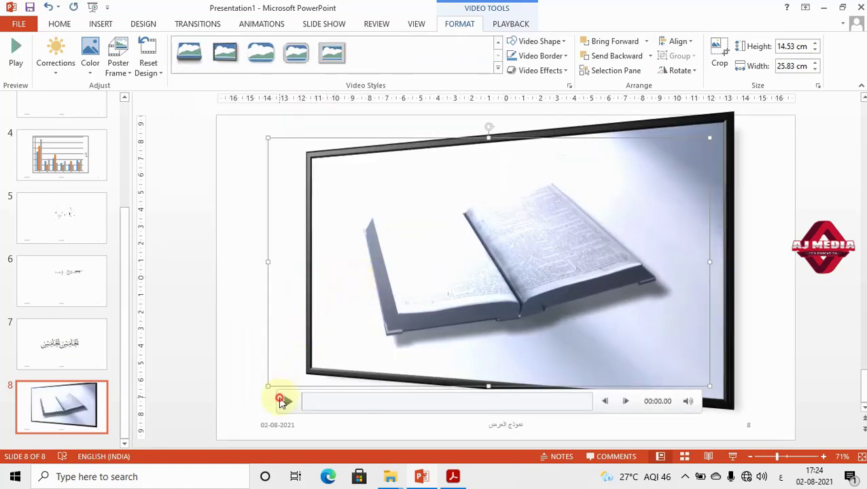
left_click(290, 405)
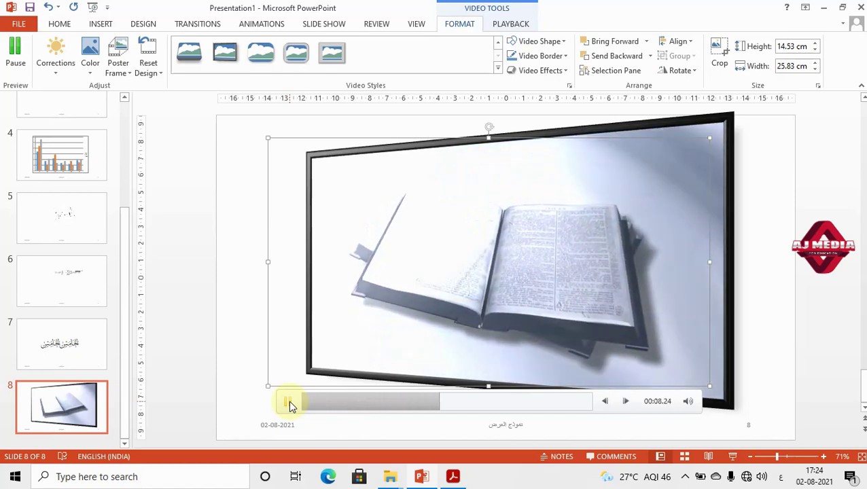
- Switch the video to the rounded soft-edge style and play it to check
left_click(266, 57)
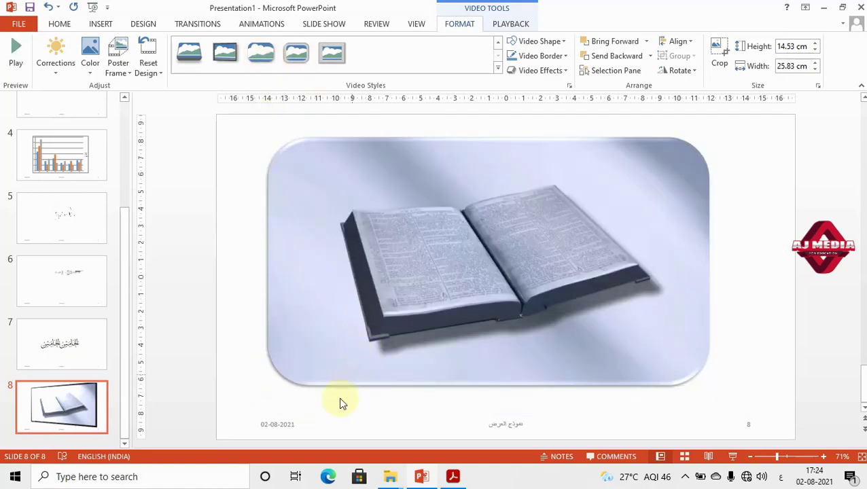
left_click(364, 352)
left_click(288, 402)
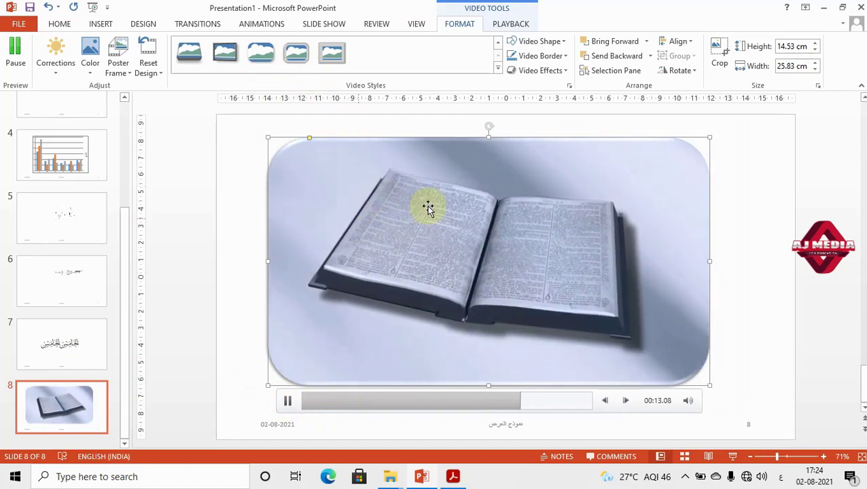
left_click(760, 255)
left_click(388, 219)
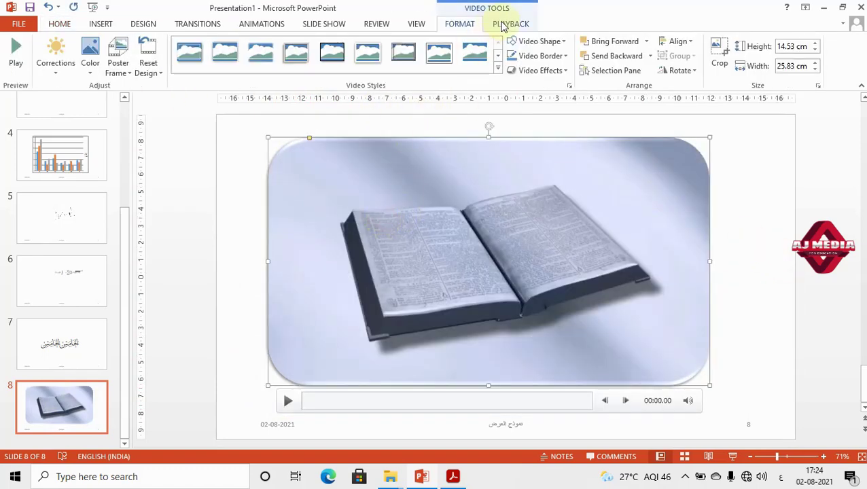
- Keep the slide 8 video's Start setting On Click and launch the slide show
left_click(506, 24)
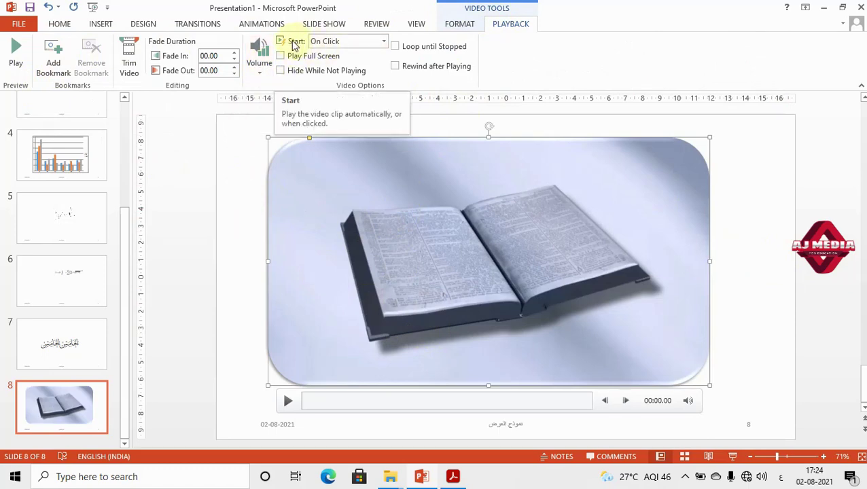
left_click(333, 42)
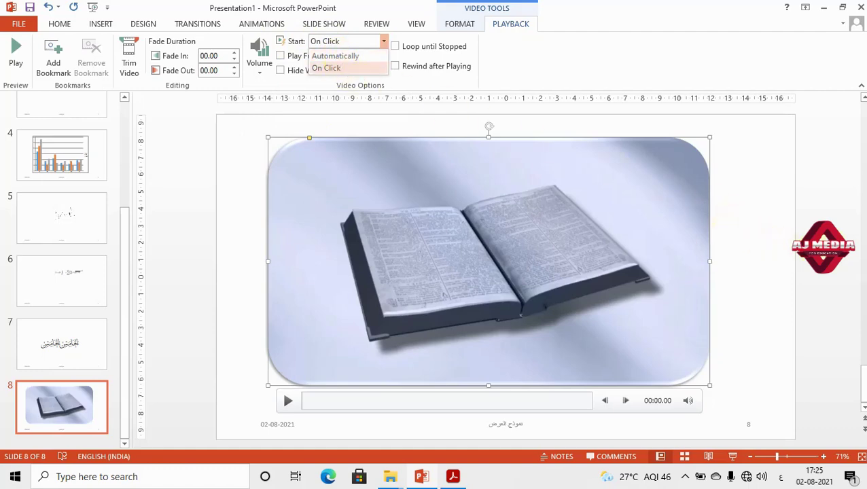
left_click(326, 68)
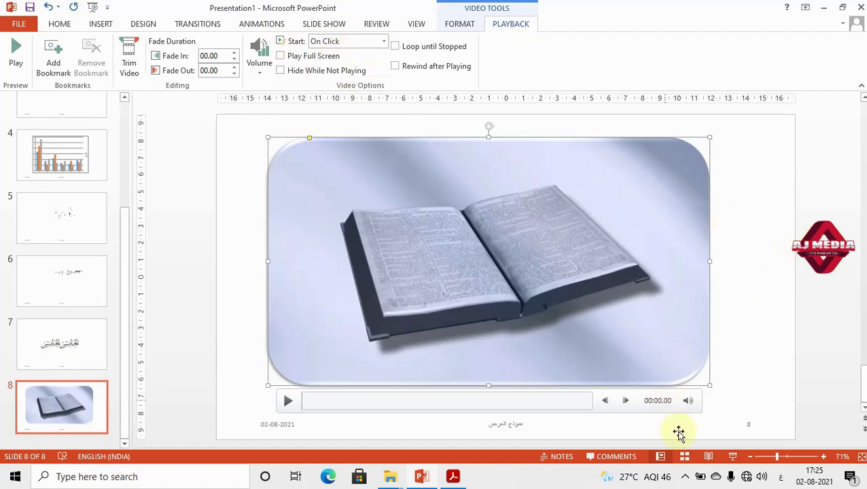
left_click(733, 456)
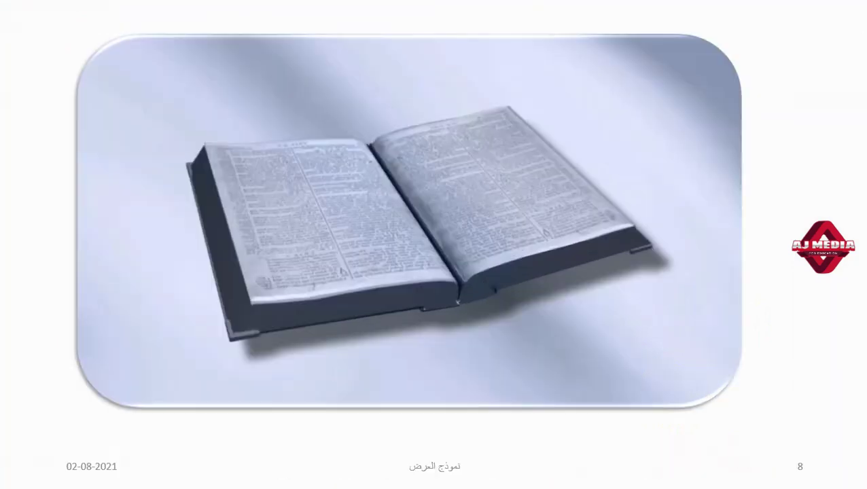
mouse_move(331, 178)
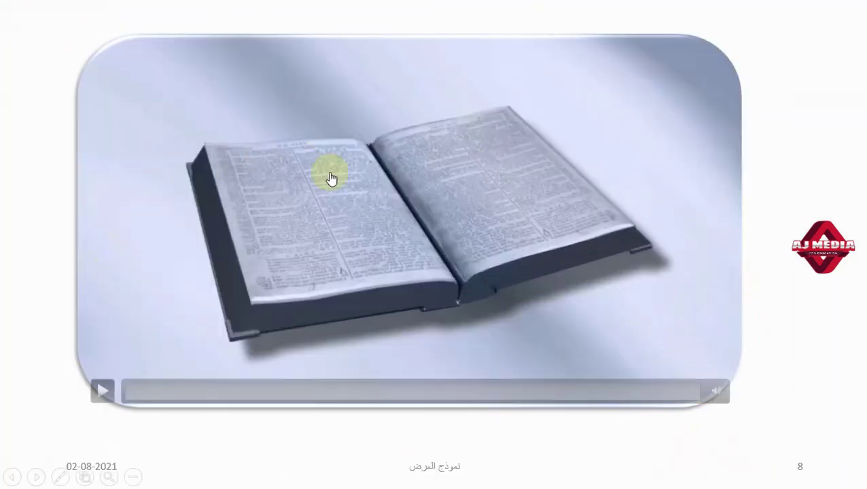
- Play the video full screen in the slide show, exit, and open its Start choices
left_click(312, 234)
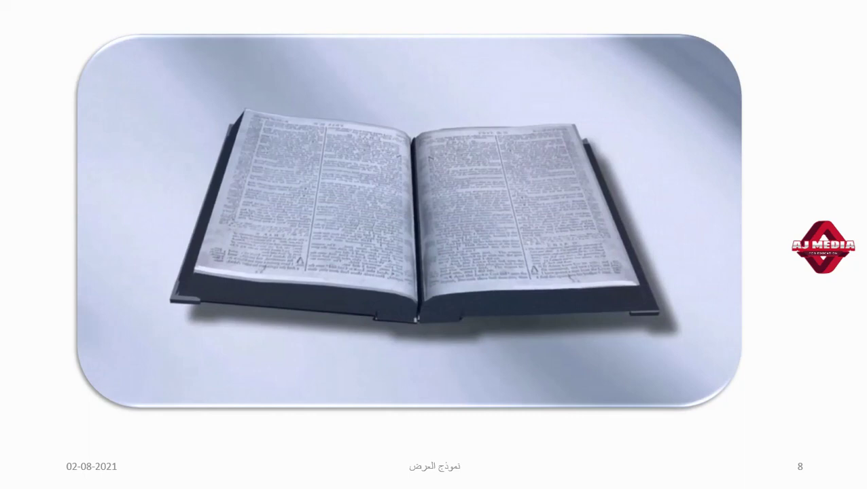
key("Escape")
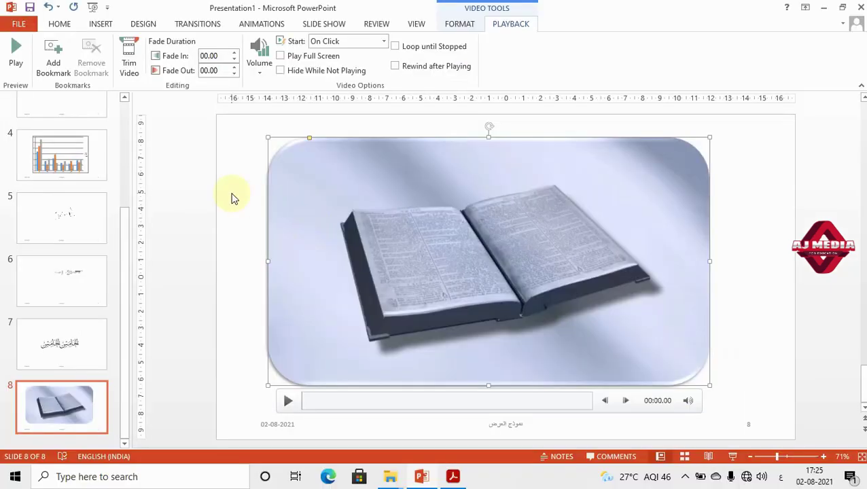
left_click(343, 42)
- Set the video to start Automatically and verify it in a slide show from slide 7
left_click(337, 57)
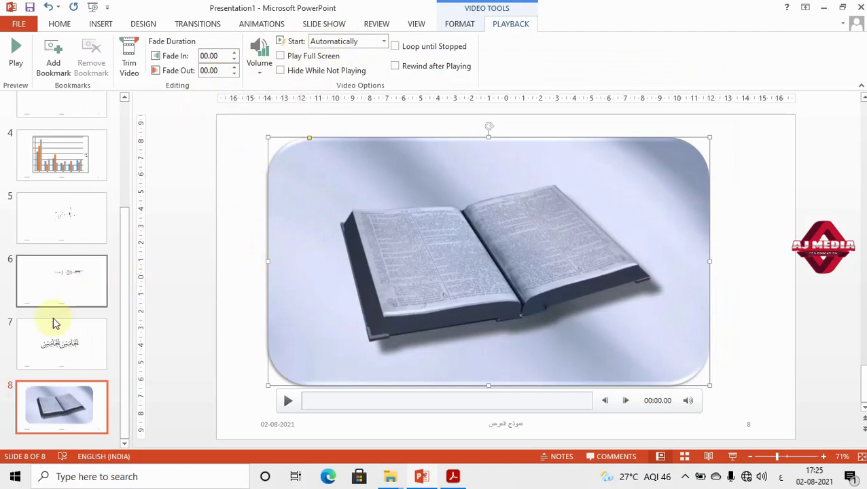
left_click(60, 326)
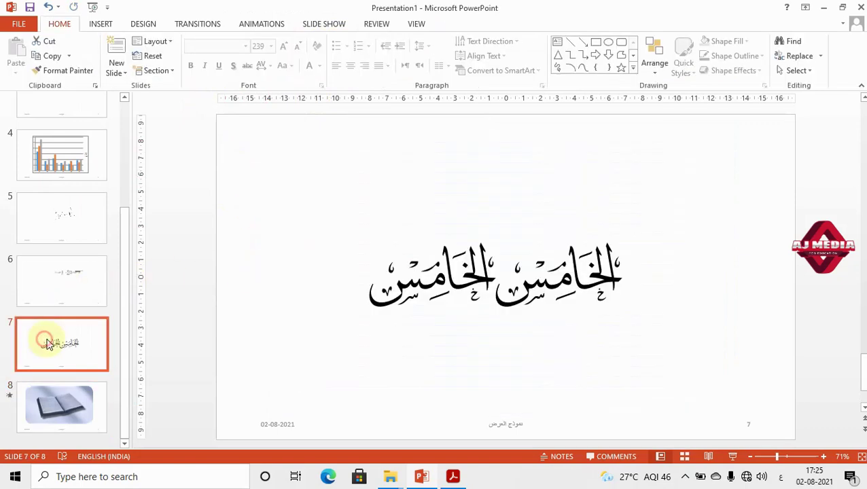
left_click(733, 458)
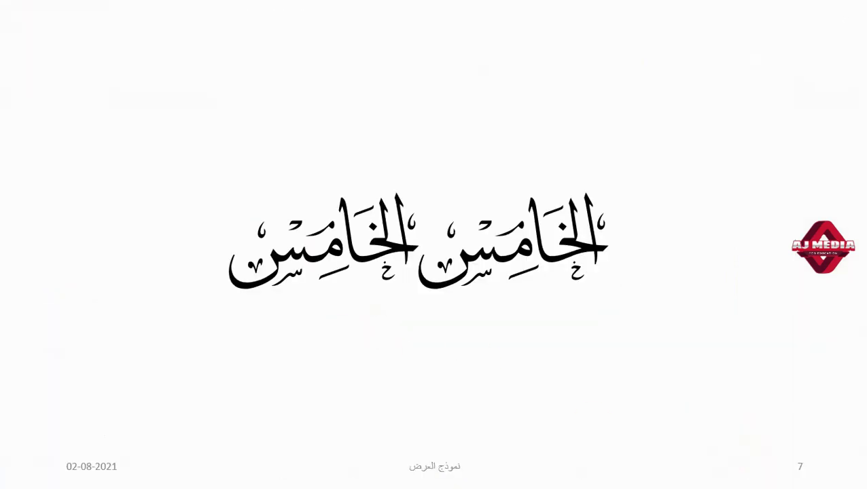
left_click(188, 184)
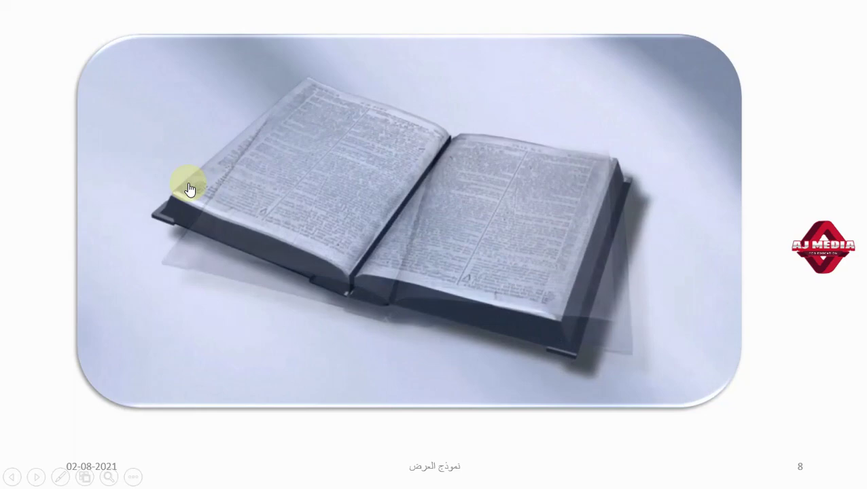
key("Escape")
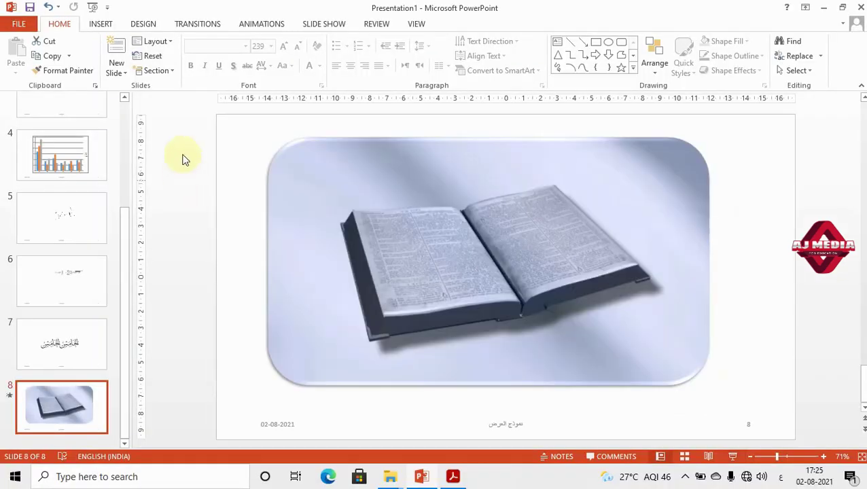
- From the Insert tab's Audio dropdown, choose Record Audio
left_click(95, 26)
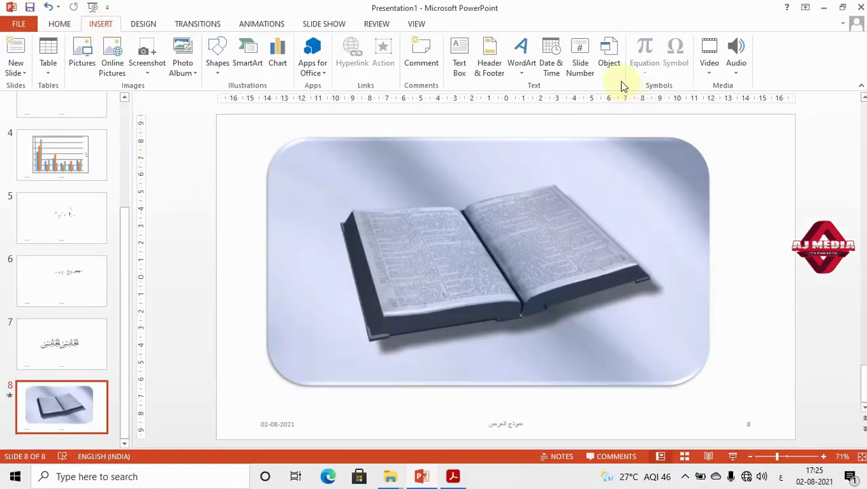
left_click(711, 75)
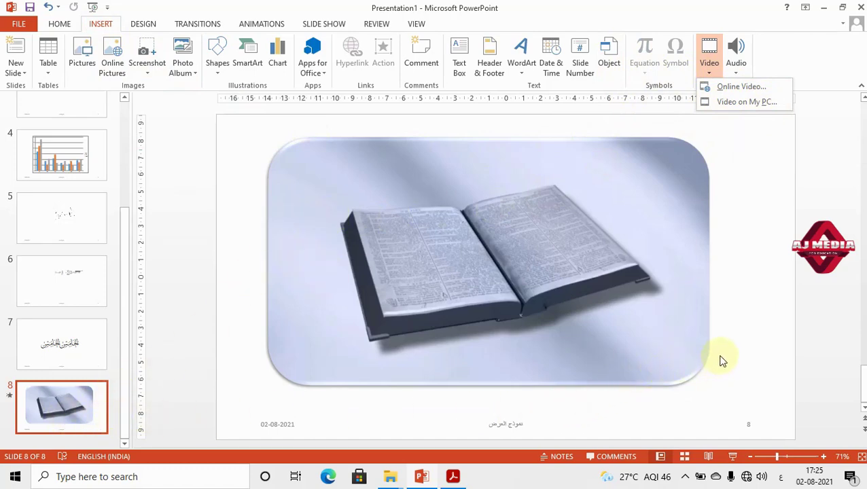
left_click(743, 351)
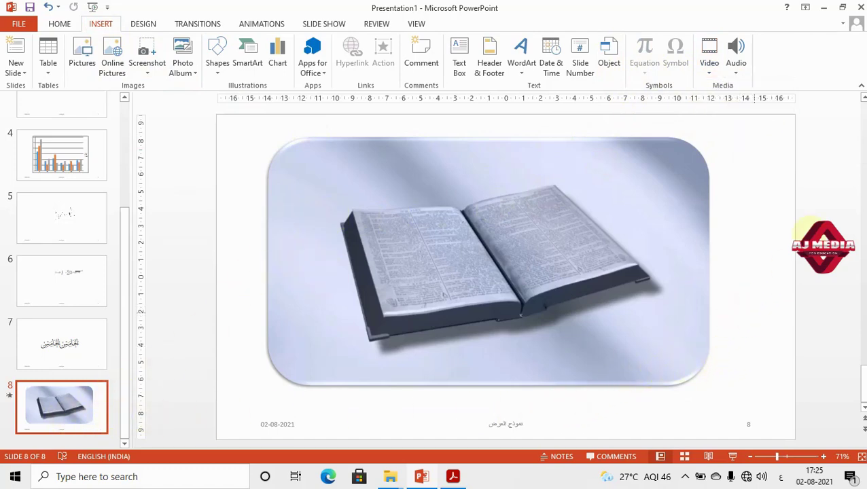
left_click(736, 77)
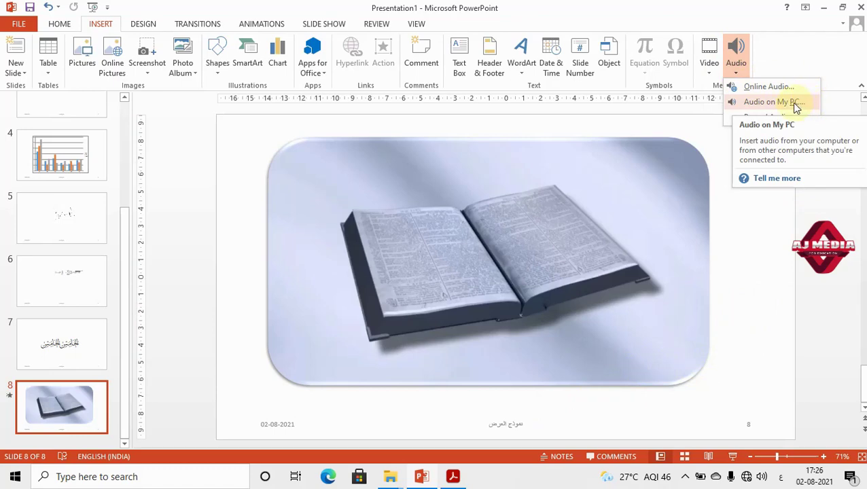
left_click(762, 126)
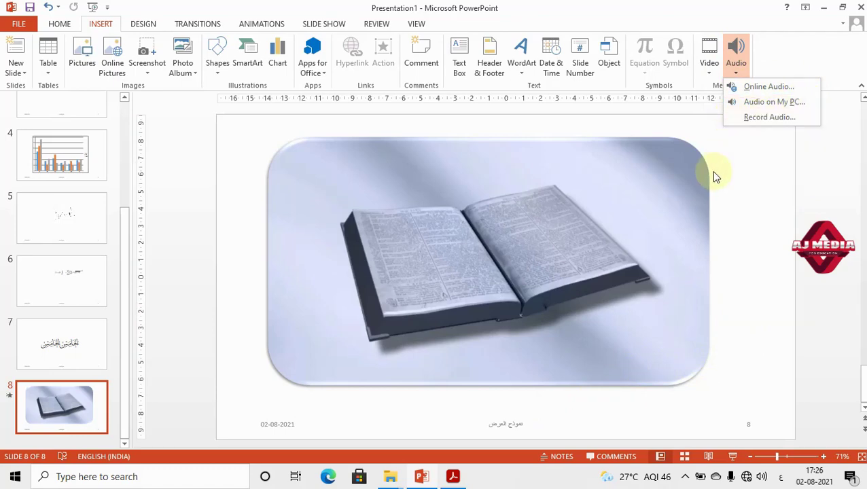
left_click(766, 107)
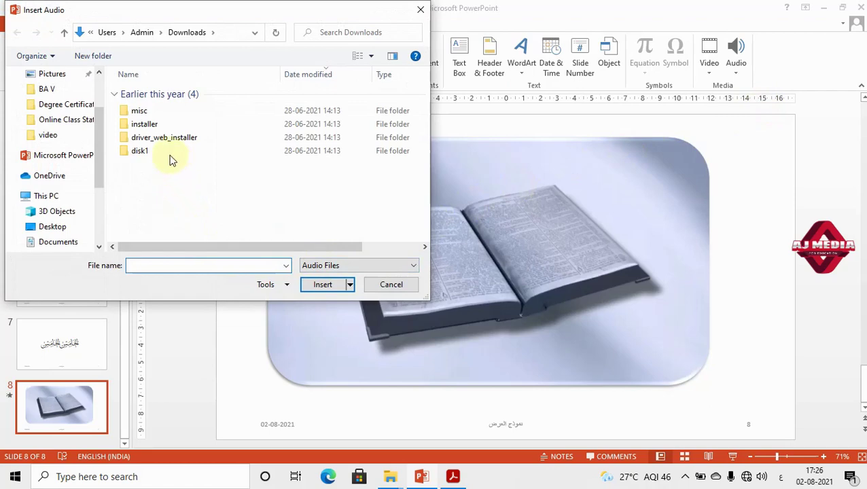
double_click(153, 112)
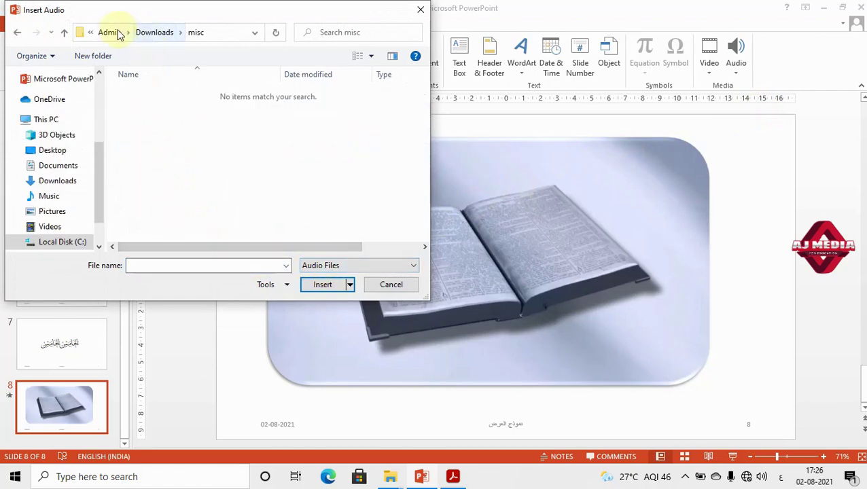
left_click(48, 196)
left_click(65, 188)
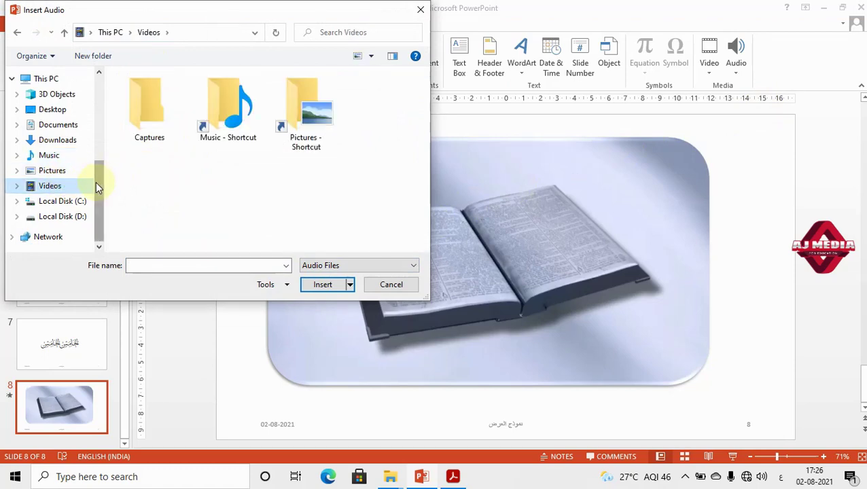
left_click(76, 218)
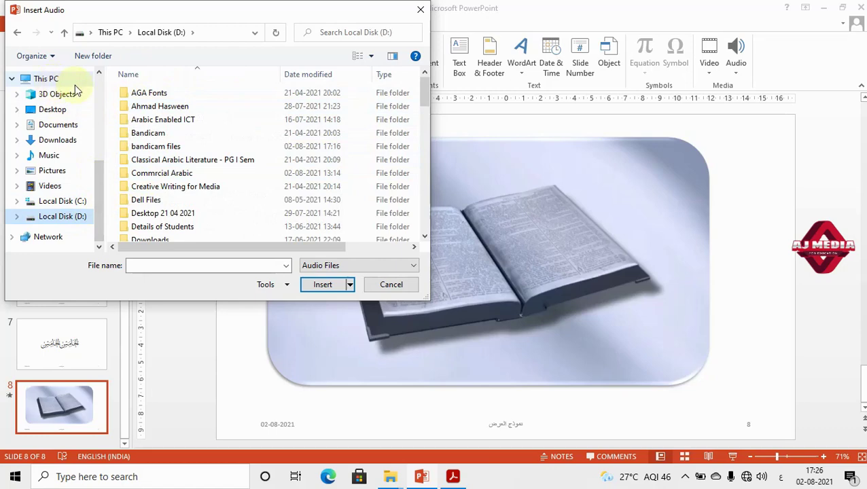
left_click(391, 286)
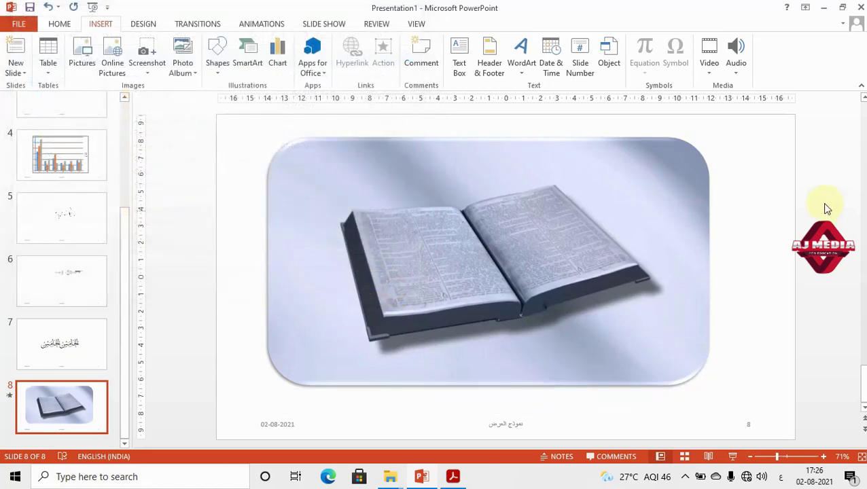
- Record a roughly 30-second clip named Recorded Sound and insert it on slide 8
left_click(733, 72)
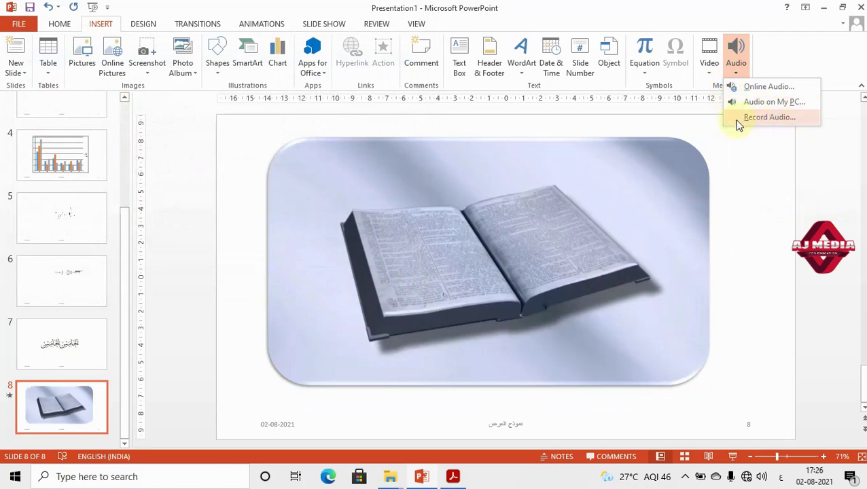
left_click(771, 119)
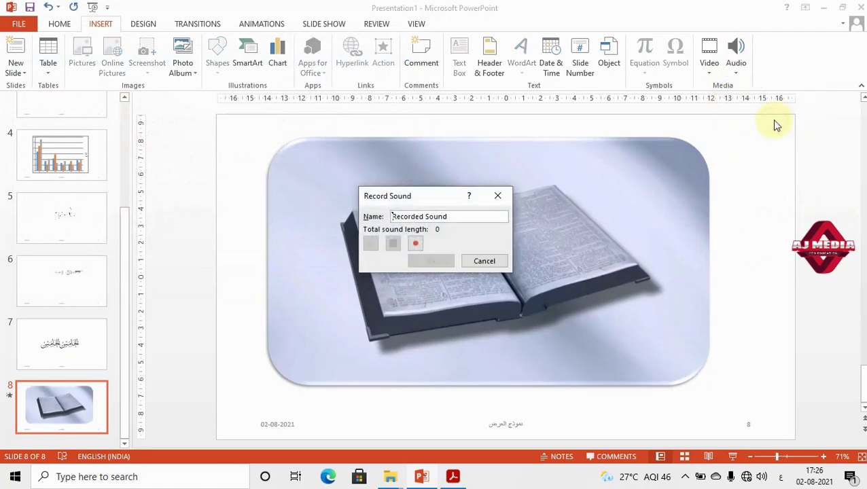
left_click_drag(458, 217, 390, 216)
left_click(445, 216)
left_click(416, 245)
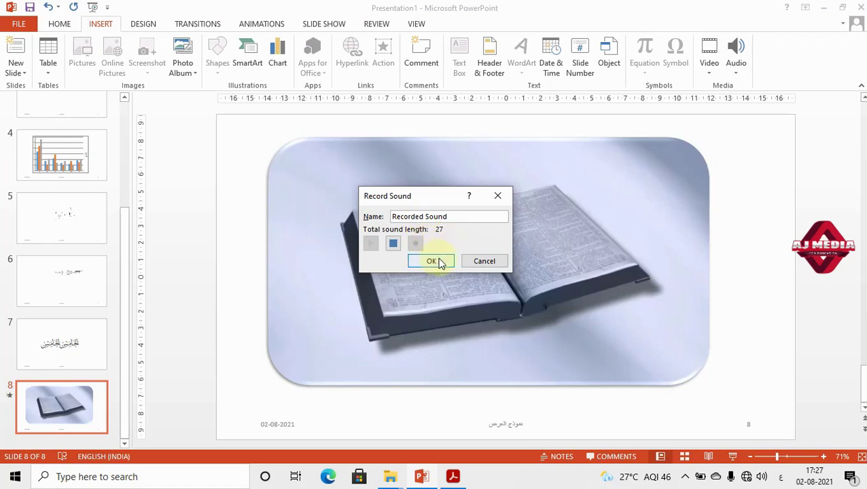
left_click(396, 245)
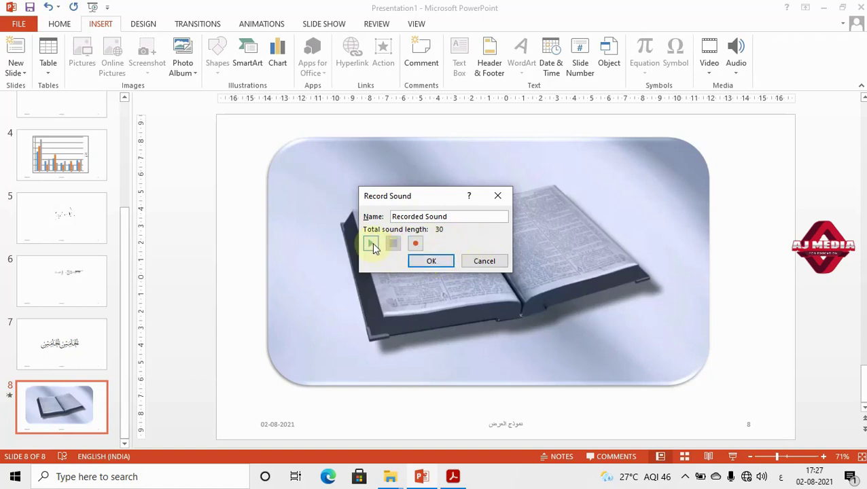
left_click(438, 262)
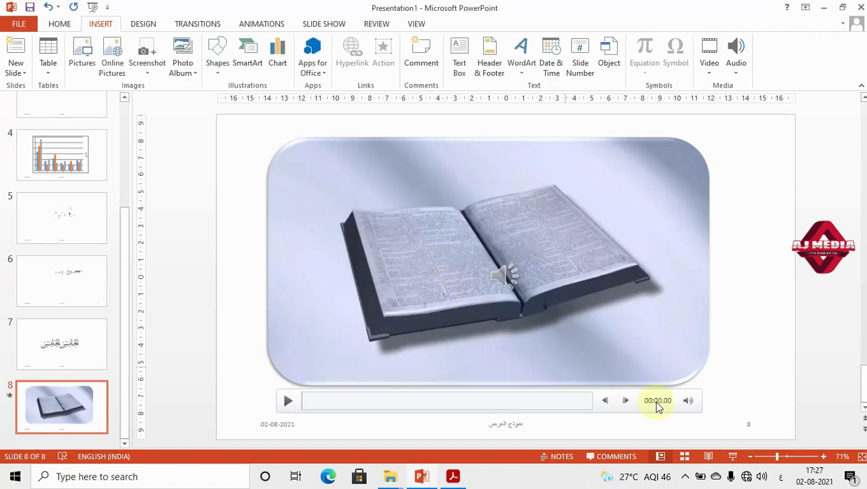
mouse_move(506, 278)
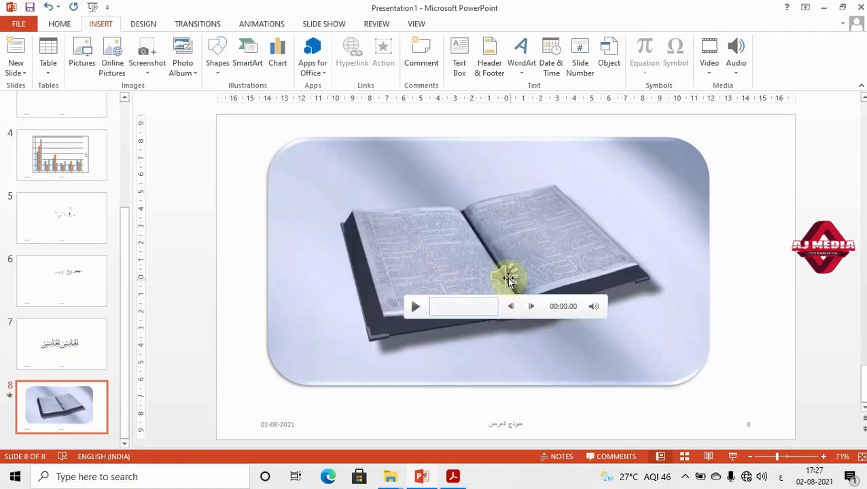
- Move the sound icon to slide 8's lower-right corner and play it back
left_click_drag(508, 279, 753, 365)
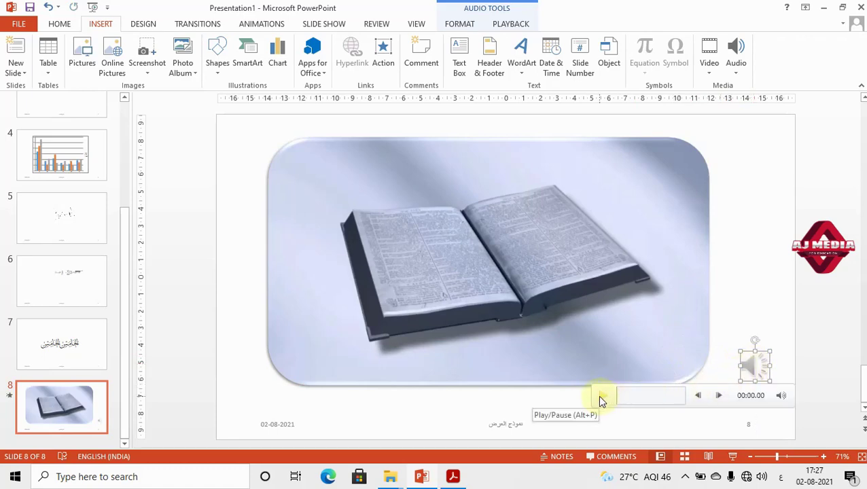
left_click(599, 400)
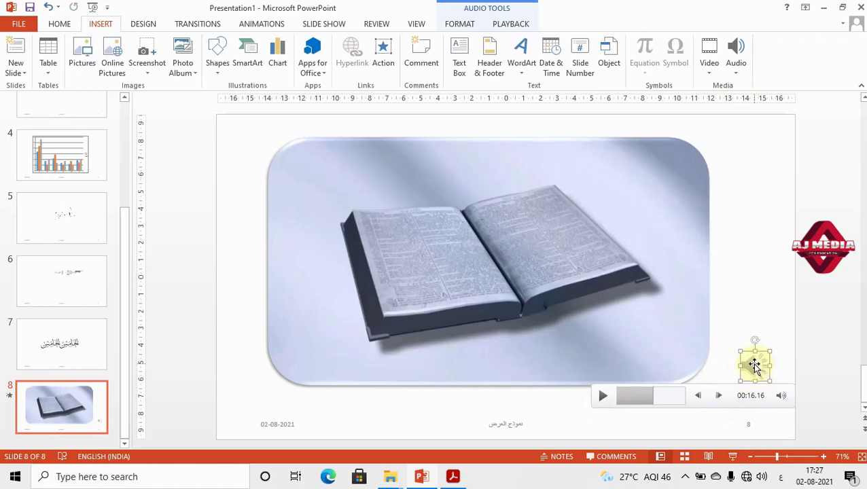
left_click(517, 24)
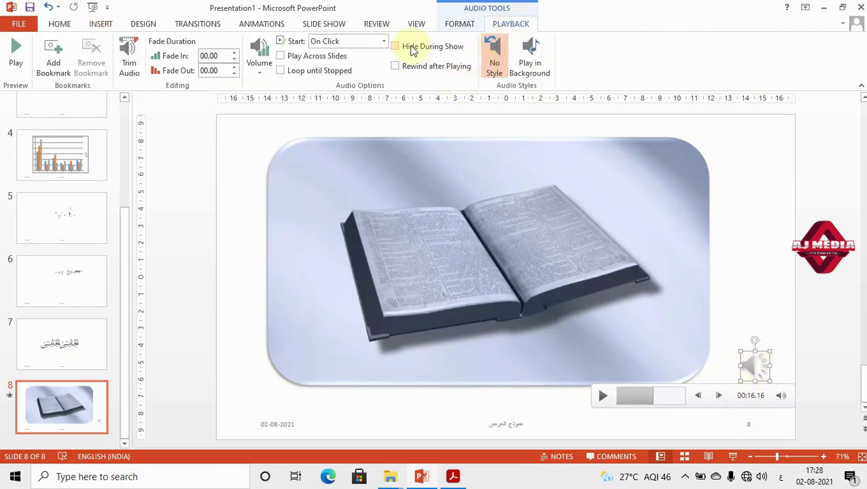
- Keep the clip starting On Click with its volume at High
left_click(384, 41)
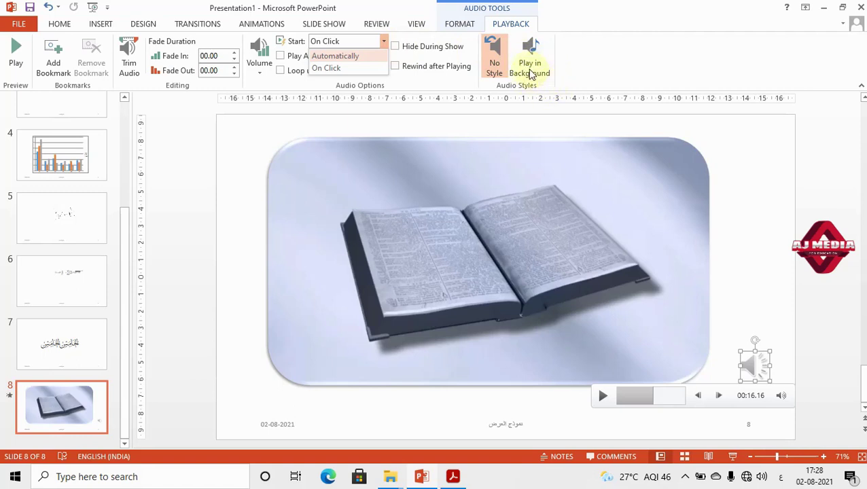
left_click(289, 91)
left_click(263, 76)
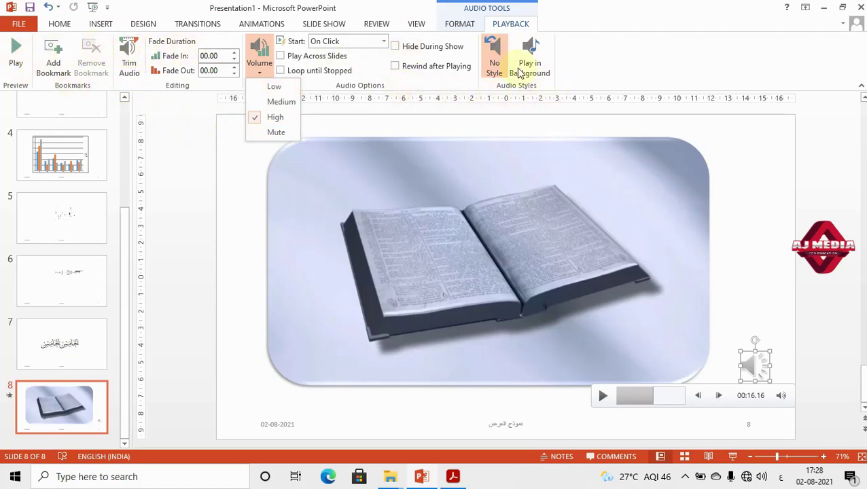
left_click(227, 187)
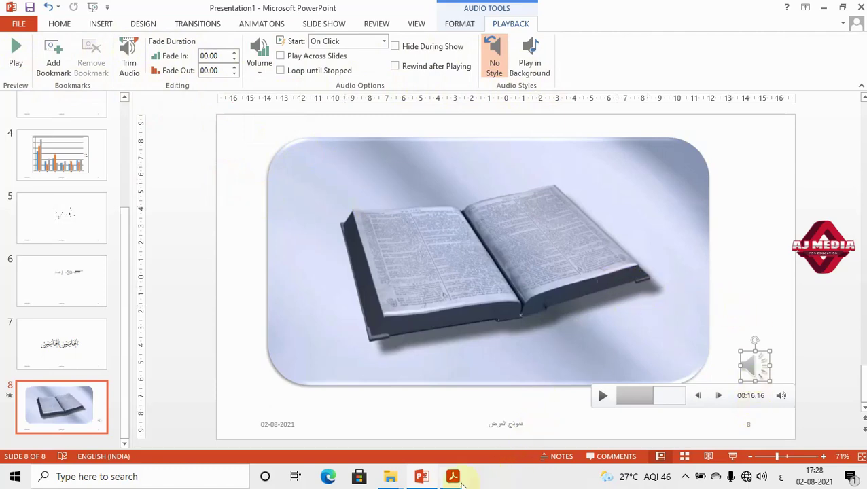
left_click(453, 478)
- Scroll the PDF notes to the إدراج الصوت (Insert Audio) section
scroll(676, 340, "down", 2)
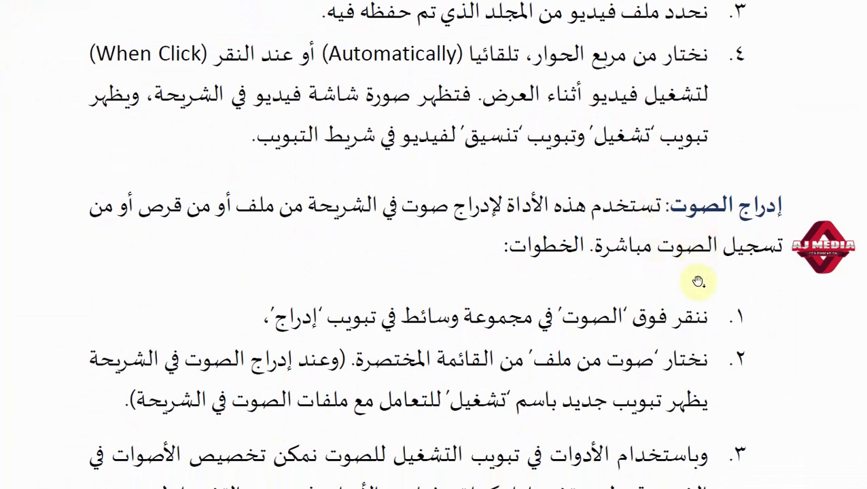
scroll(699, 282, "down", 2)
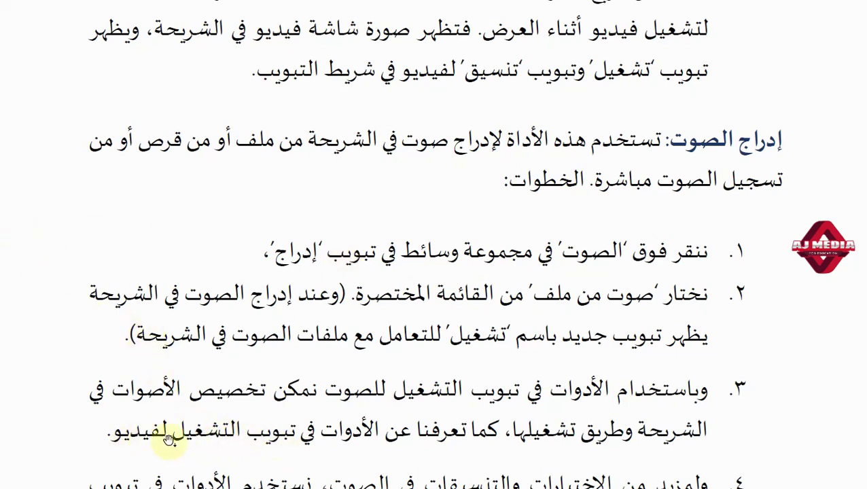
- Read through audio steps 1–4 in the PDF, then return to PowerPoint's slide 8
scroll(513, 452, "down", 5)
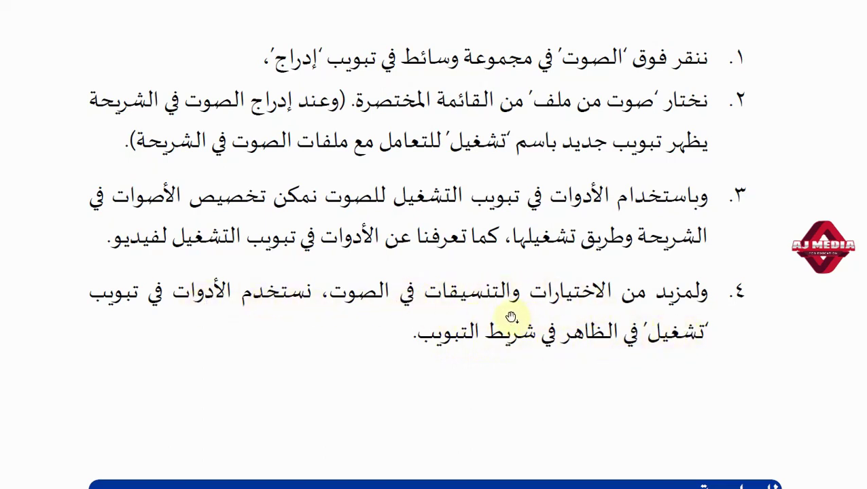
scroll(515, 318, "down", 1)
scroll(507, 341, "up", 4)
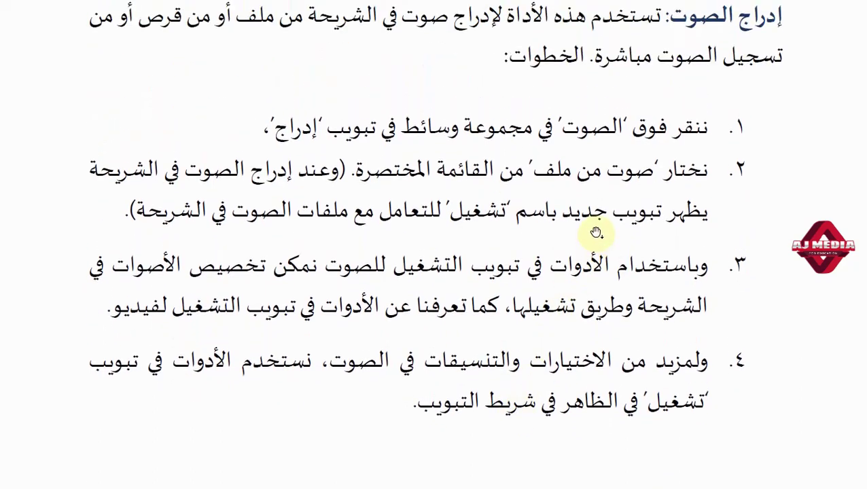
left_click(518, 316)
scroll(523, 347, "up", 2)
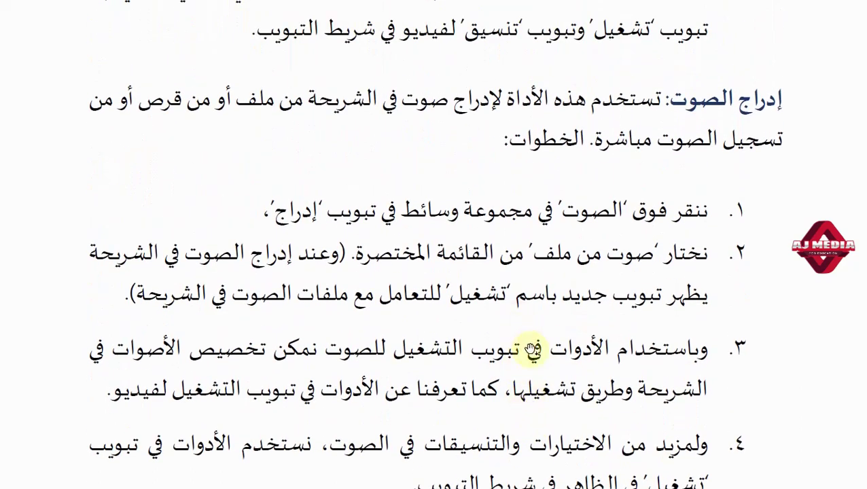
scroll(524, 316, "down", 2)
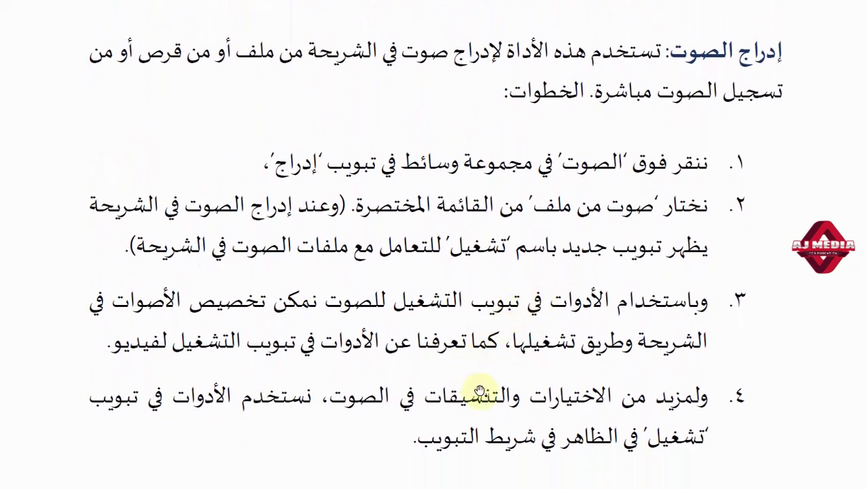
key("alt+Tab")
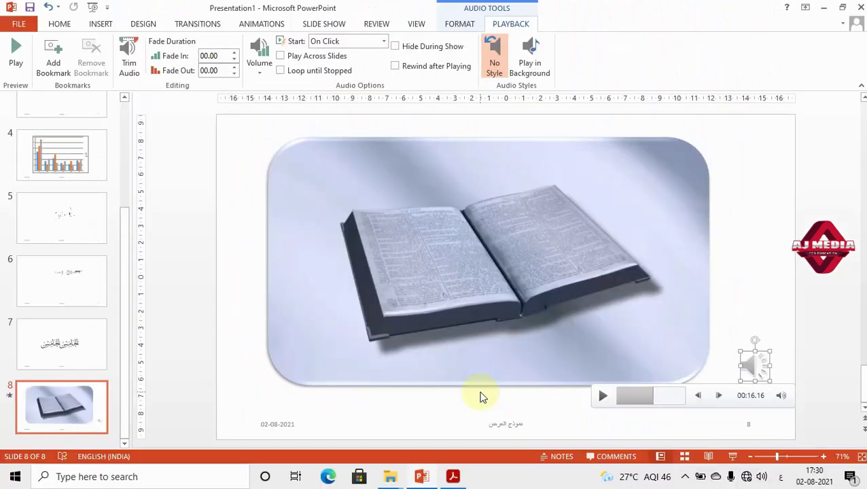
- Insert blank slide 9 with Ctrl+M, then open and dismiss the sound recorder without recording
left_click(100, 24)
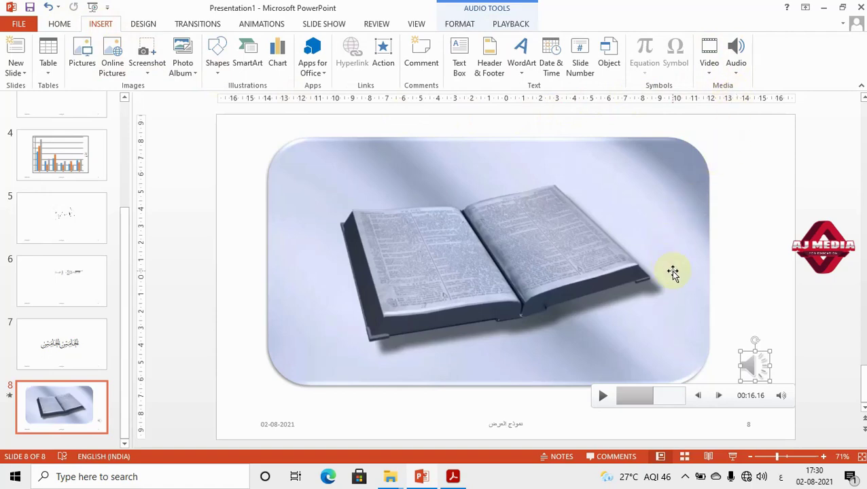
key("ctrl+m")
left_click(740, 76)
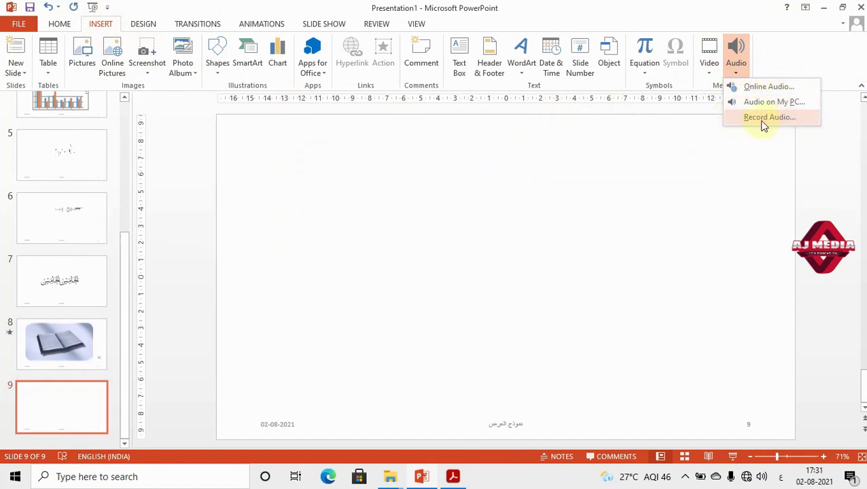
left_click(762, 119)
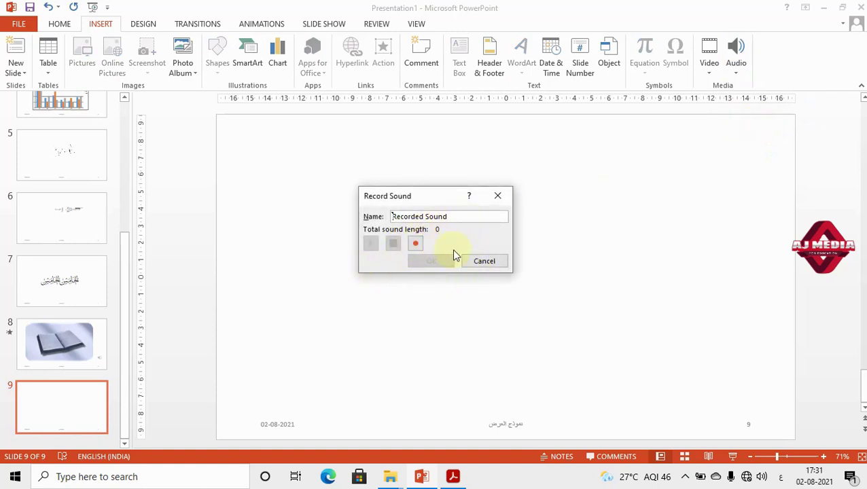
left_click(499, 197)
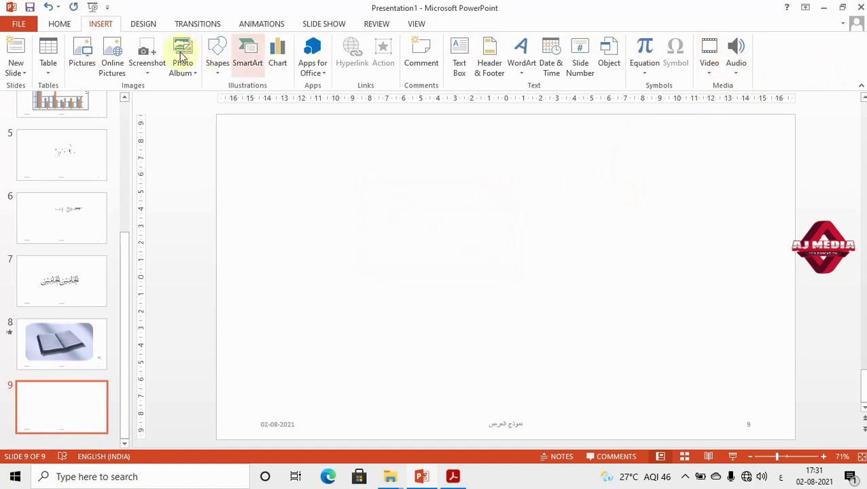